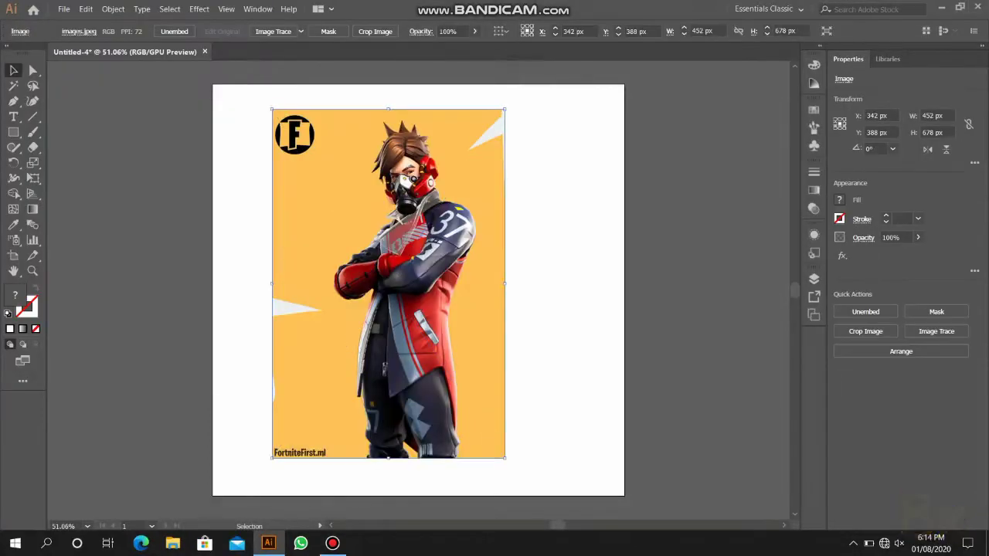
- Place the character picture to fill the artboard and start a no-fill hair outline path
left_click_drag(504, 458, 533, 459)
key("p")
scroll(413, 104, "up", 2)
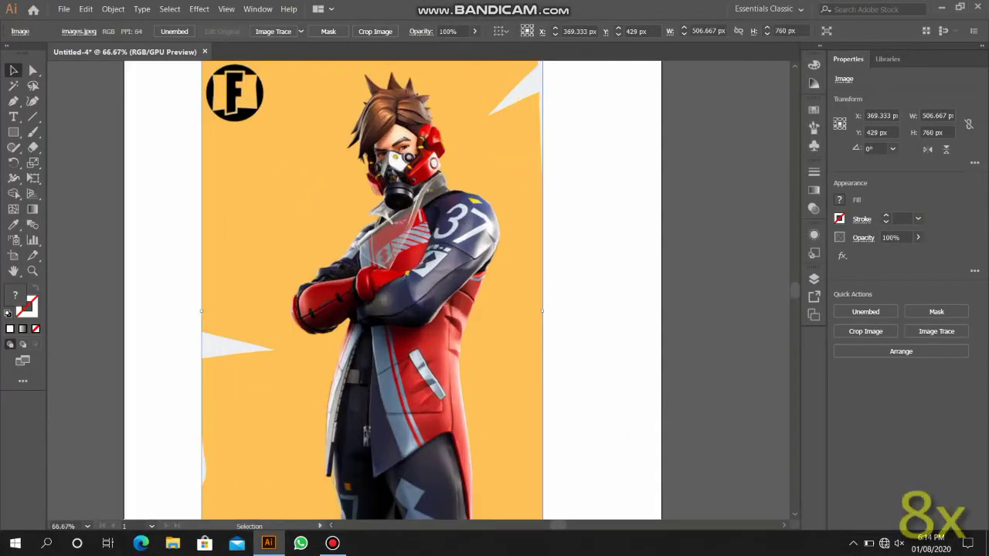
scroll(386, 154, "up", 3)
left_click(363, 189)
mouse_move(409, 207)
left_mouse_down()
mouse_move(401, 128)
mouse_move(422, 128)
left_mouse_up()
left_click(840, 200)
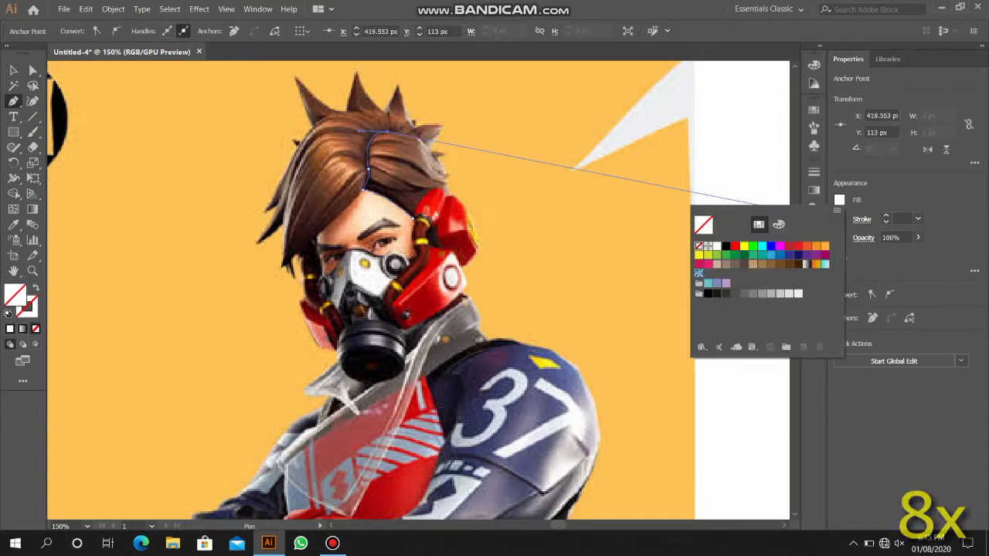
left_click(701, 247)
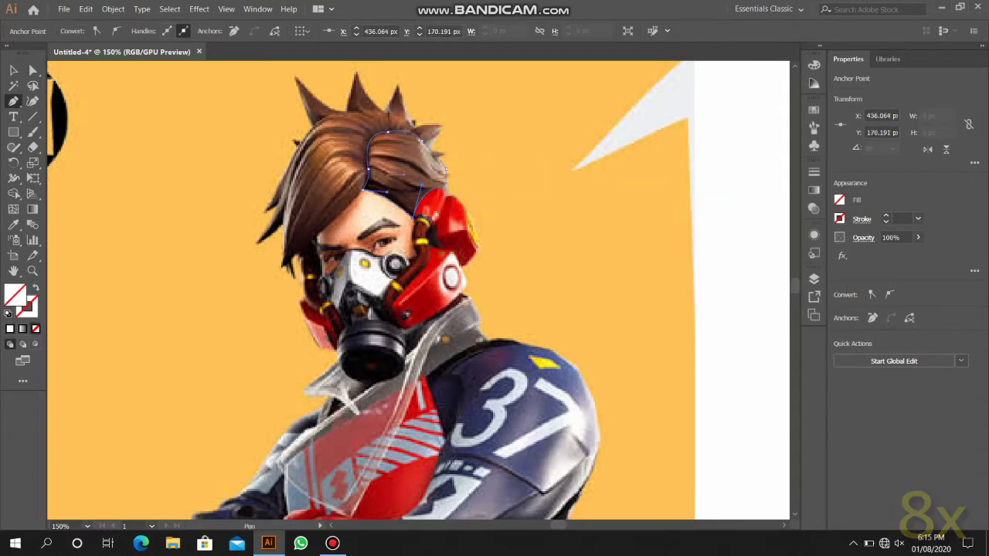
- Trace a curved hair outline over the top-left of the hair and close it
left_click_drag(332, 221, 363, 193)
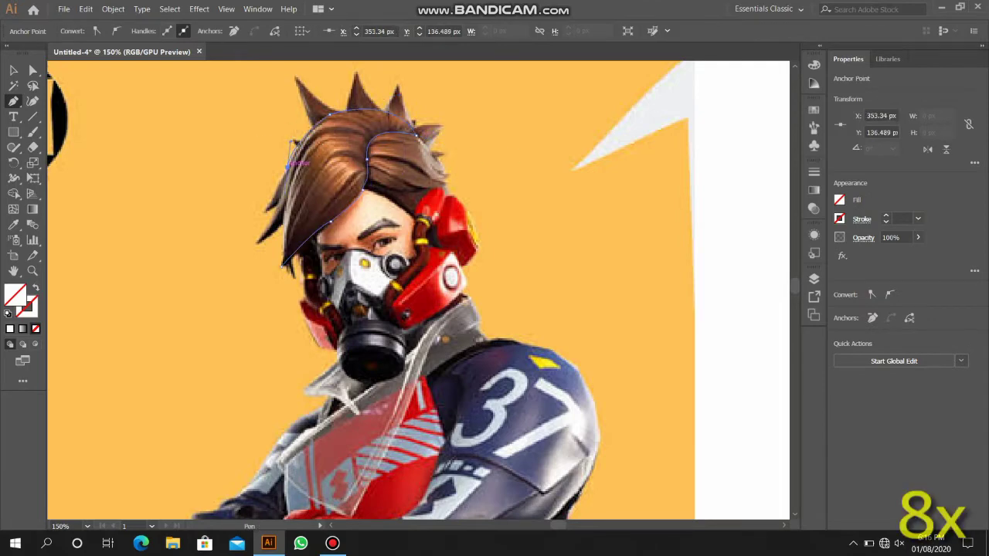
left_click_drag(359, 115, 266, 208)
left_click(330, 222)
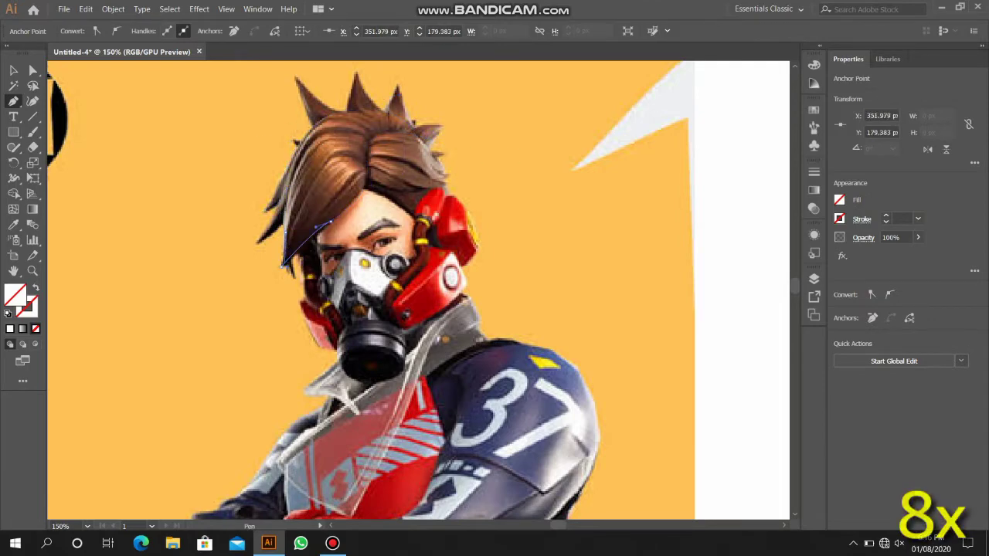
left_click(365, 166)
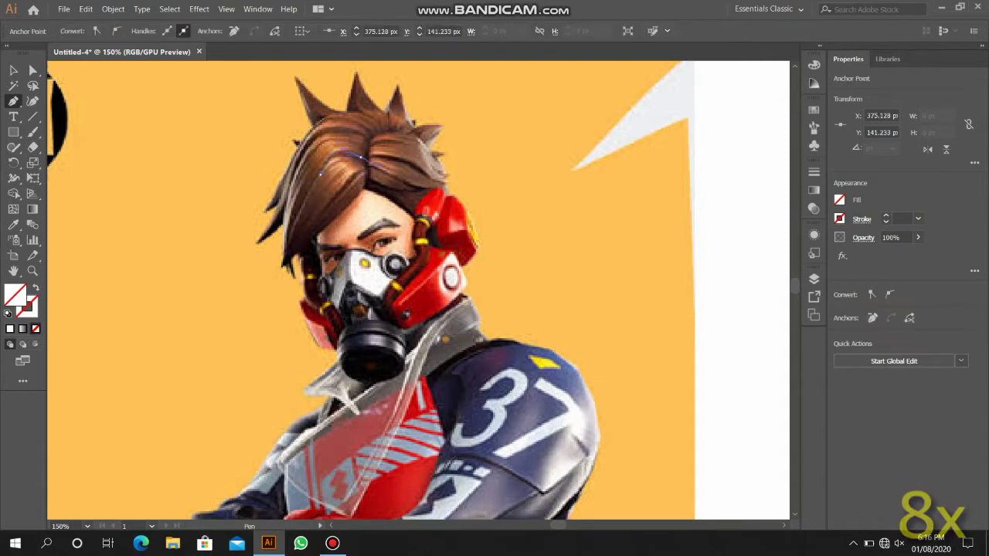
- Trace a strand shape inside the hair, running to the top-right spike and lower left
mouse_move(270, 238)
left_mouse_down()
mouse_move(303, 246)
mouse_move(299, 153)
left_mouse_up()
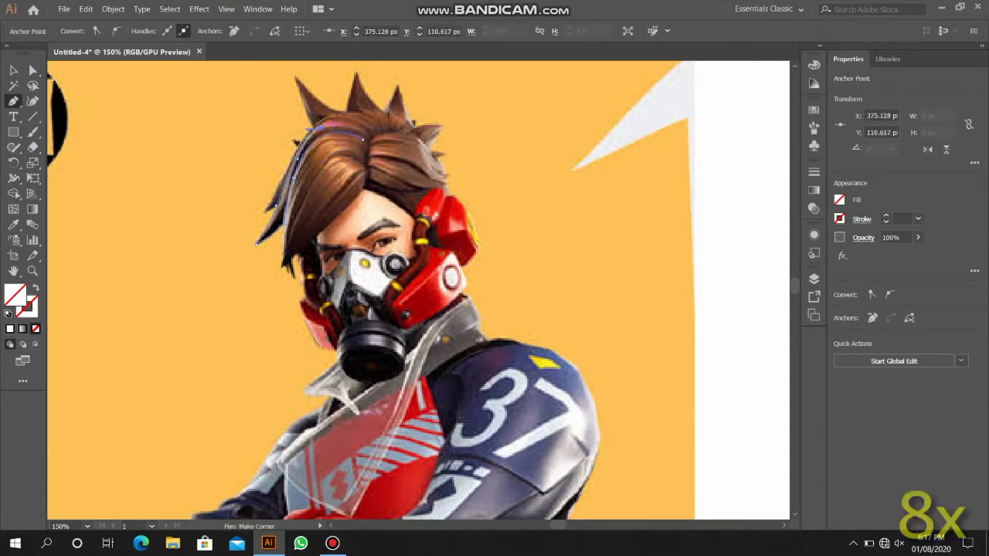
left_click(359, 130)
left_click(399, 161)
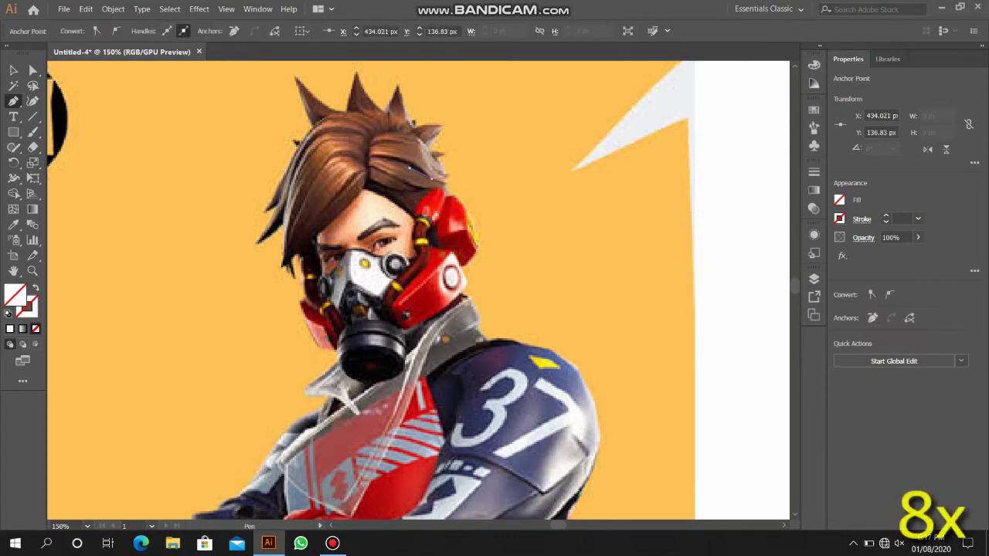
scroll(369, 158, "up", 3)
left_click(418, 224)
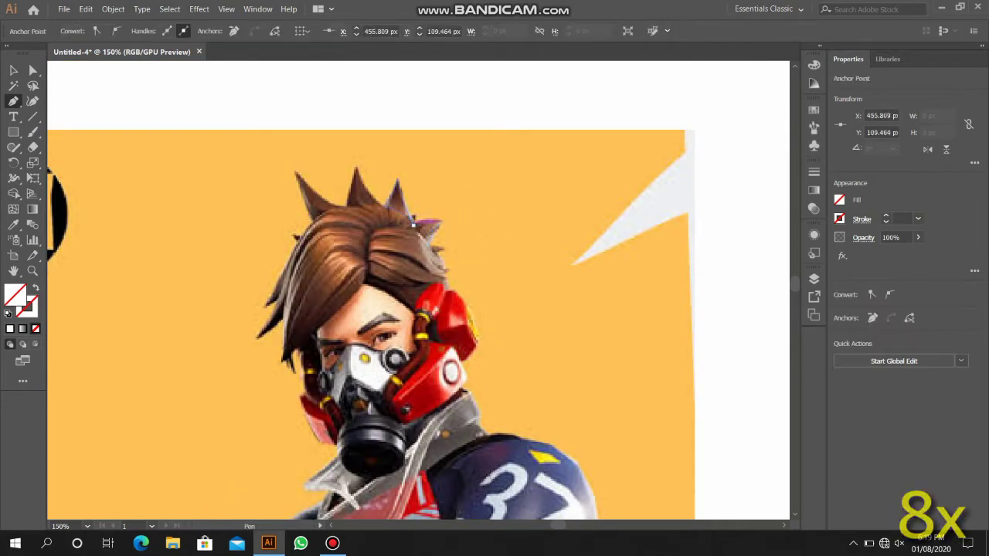
left_click(429, 247)
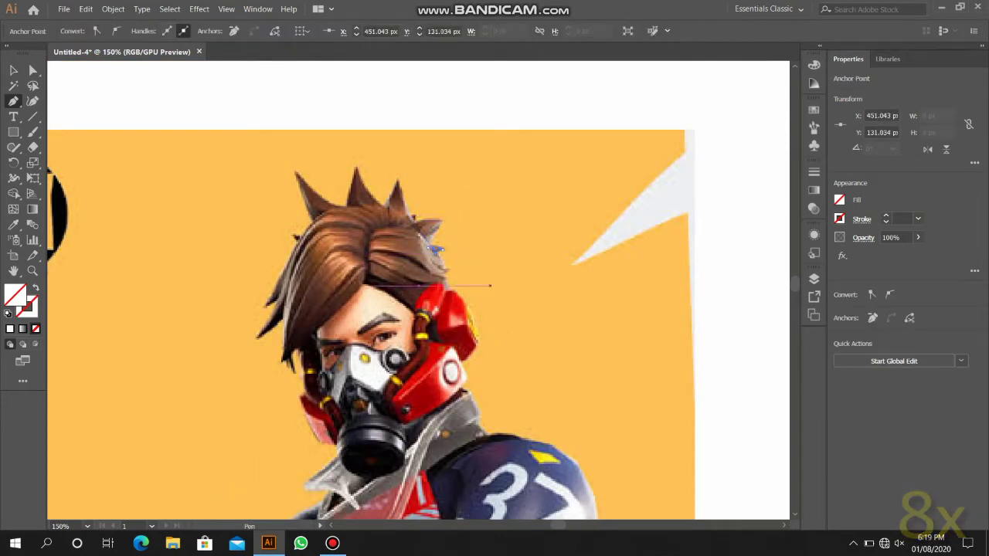
left_click(287, 357)
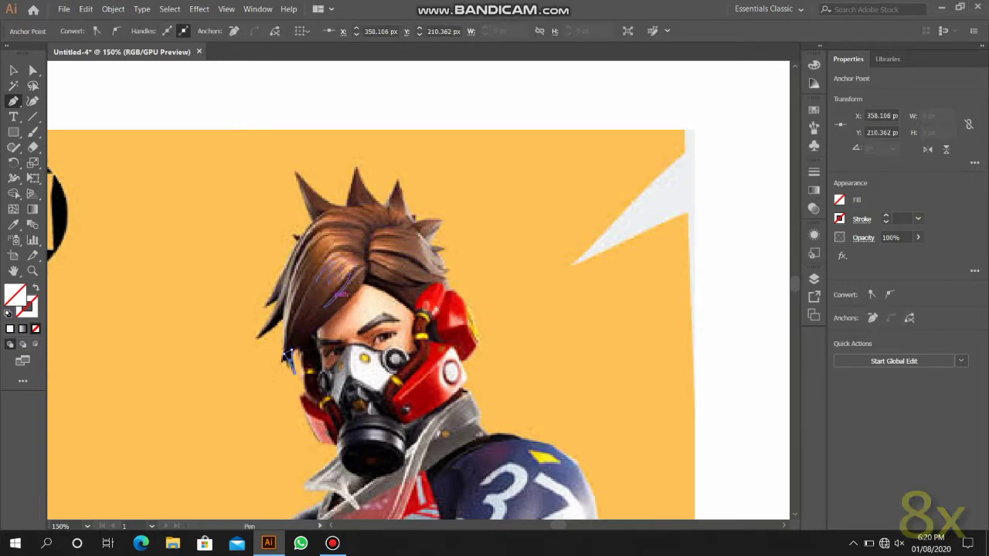
key("ctrl+minus")
- Fade the reference picture to 56% opacity and send it behind the traced shapes
key("v")
left_click(394, 309)
left_click_drag(471, 47, 451, 47)
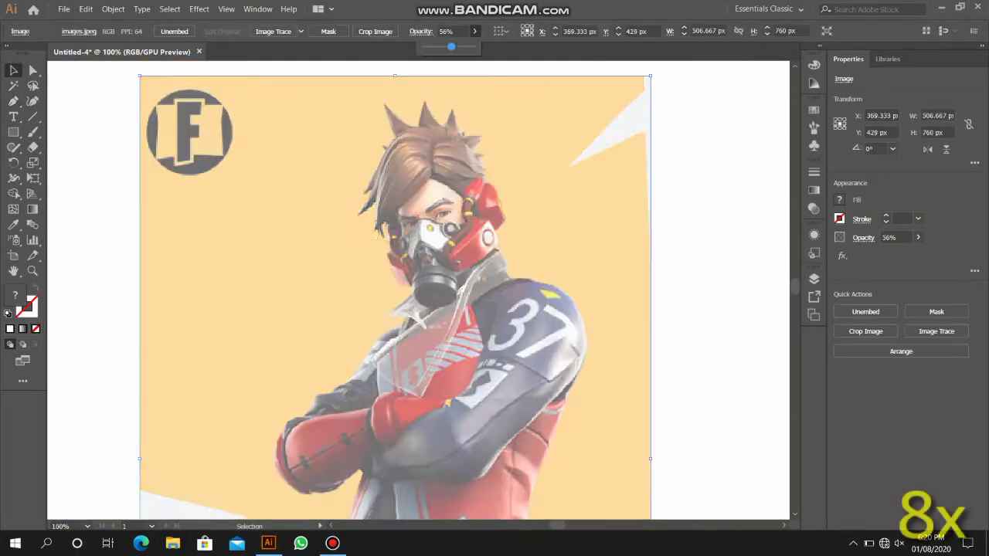
right_click(378, 224)
left_click(540, 448)
right_click(370, 227)
left_click(541, 448)
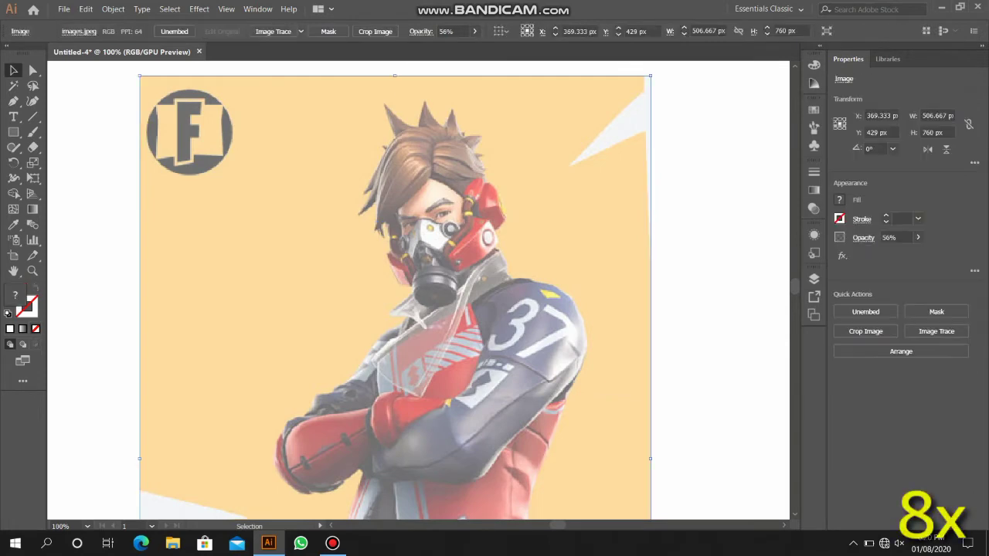
- Fill the hair shape with a linear gradient whose first stop is brown
left_click(734, 309)
left_click(418, 154)
left_click(839, 199)
left_click(814, 190)
double_click(14, 294)
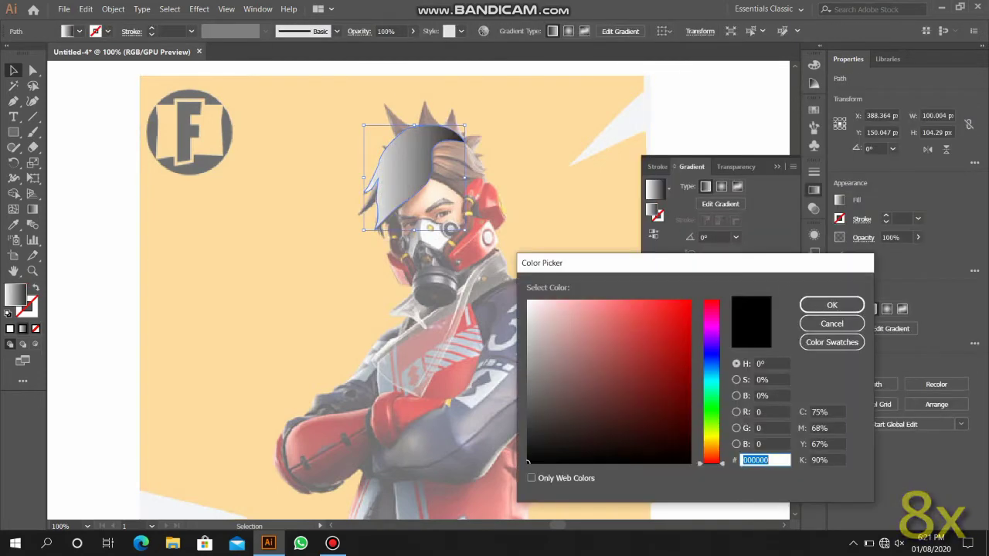
left_click(712, 395)
left_click_drag(729, 265, 755, 148)
left_click_drag(740, 277, 740, 332)
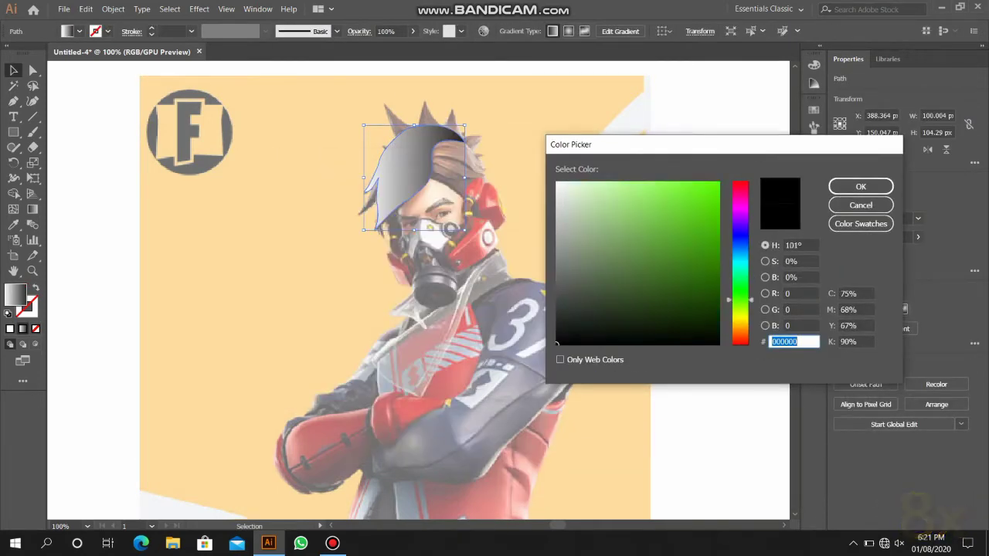
left_click(700, 245)
left_click(860, 186)
- Change the hair gradient's angle and slide the dark stop toward the gradient end
key("ctrl+shift+a")
left_click(425, 154)
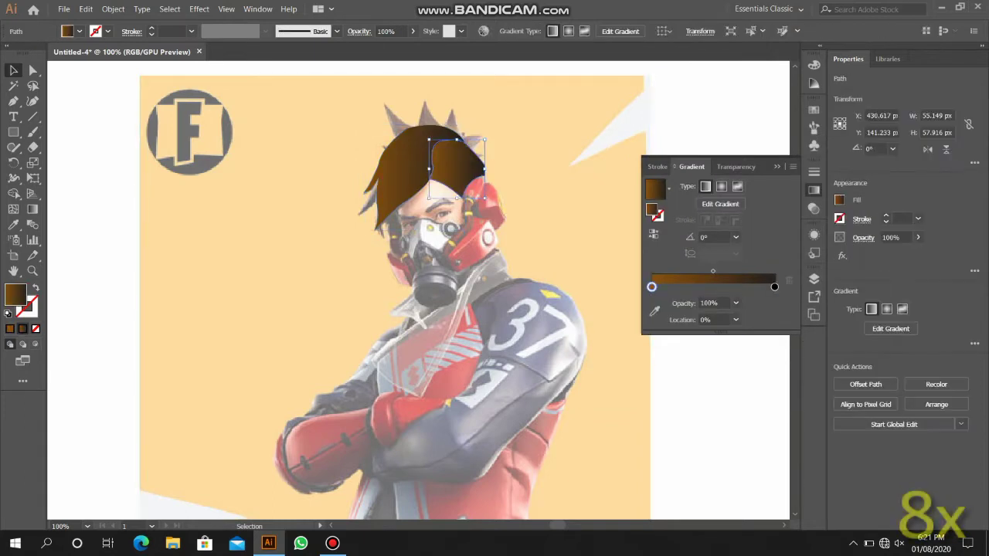
left_click(736, 222)
left_click(748, 285)
left_click_drag(775, 271, 723, 287)
left_click(456, 159)
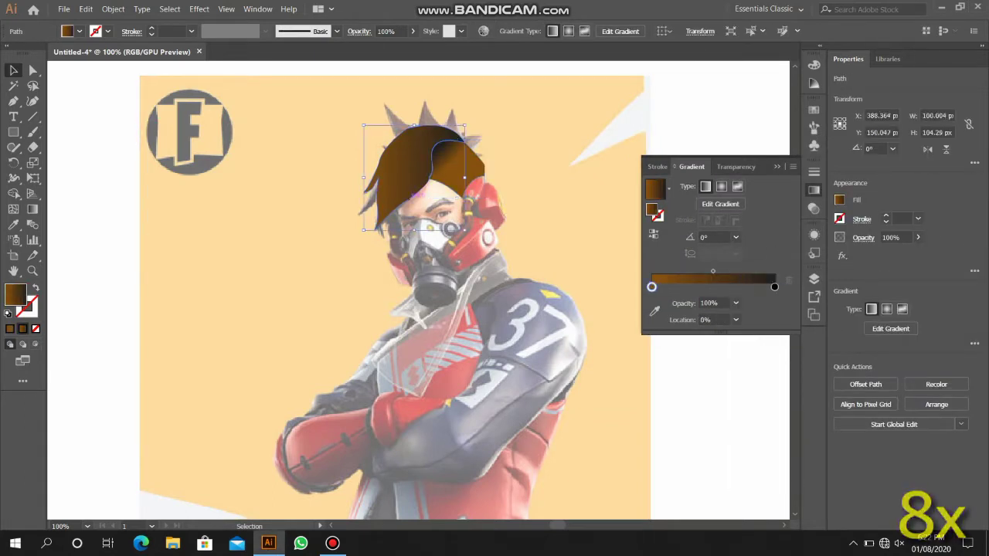
left_click(433, 158)
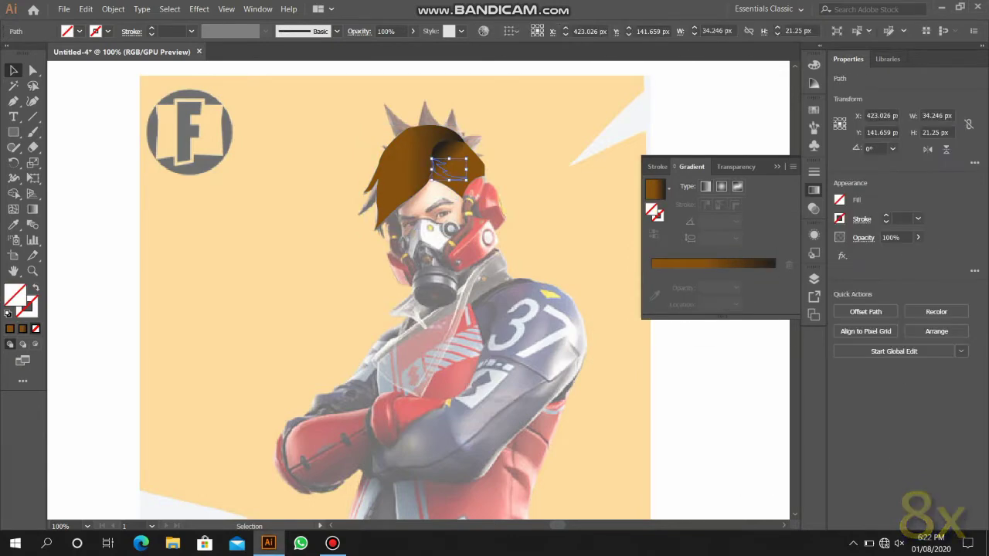
left_click(719, 386)
- Fill the left hair streak with a light brown swatch
left_click(418, 155)
left_click(840, 199)
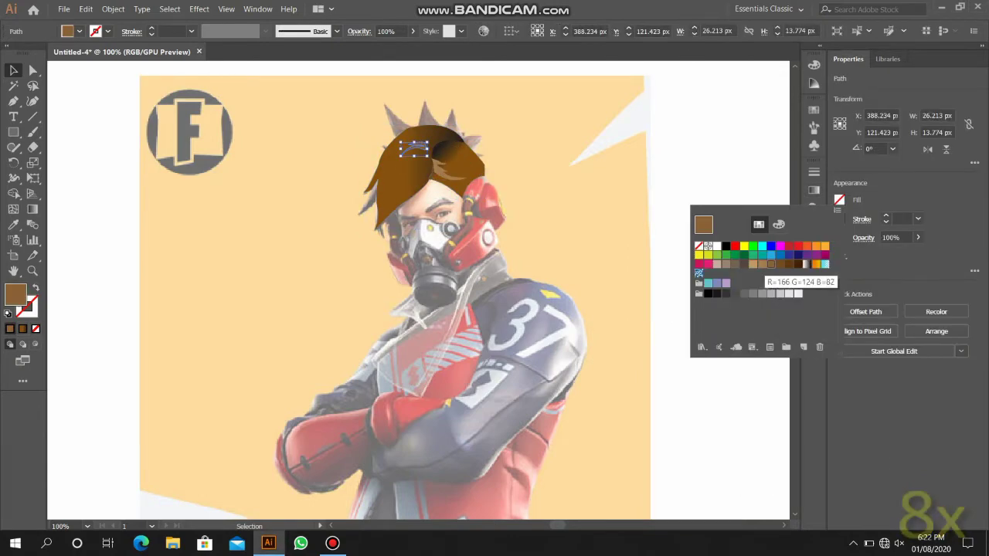
left_click(402, 170)
left_click(839, 200)
left_click(718, 386)
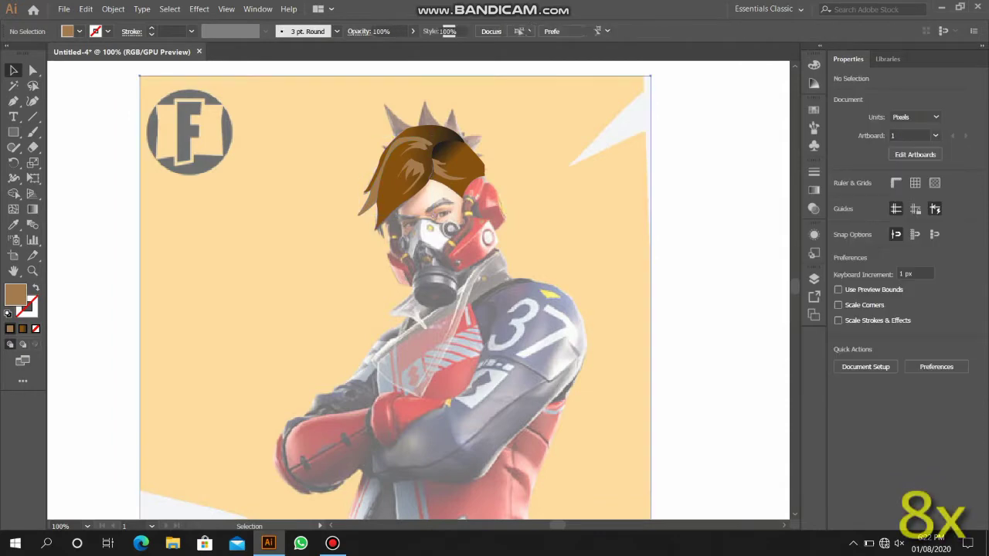
- Apply the hair gradient to the small hair spike and adjust its stop position
left_click(402, 170)
left_click(813, 189)
left_click(764, 315)
left_click(386, 105)
left_click(402, 170)
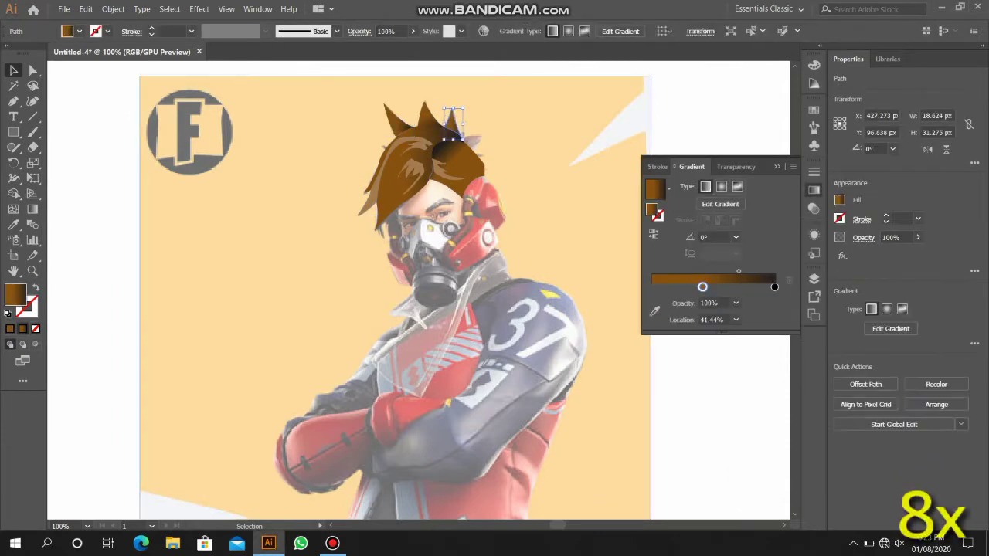
left_click(506, 158)
left_click(402, 170)
left_click(719, 386)
- Set the main hair gradient angle to 135° and nudge the small hair spike into place
left_click(433, 155)
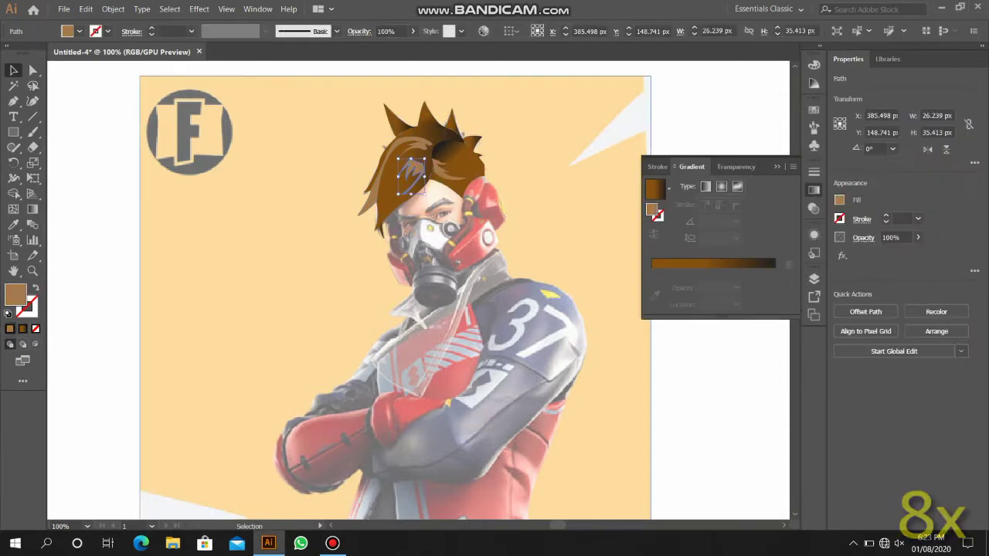
left_click(719, 386)
scroll(433, 154, "up", 3)
key("a")
left_click(412, 207)
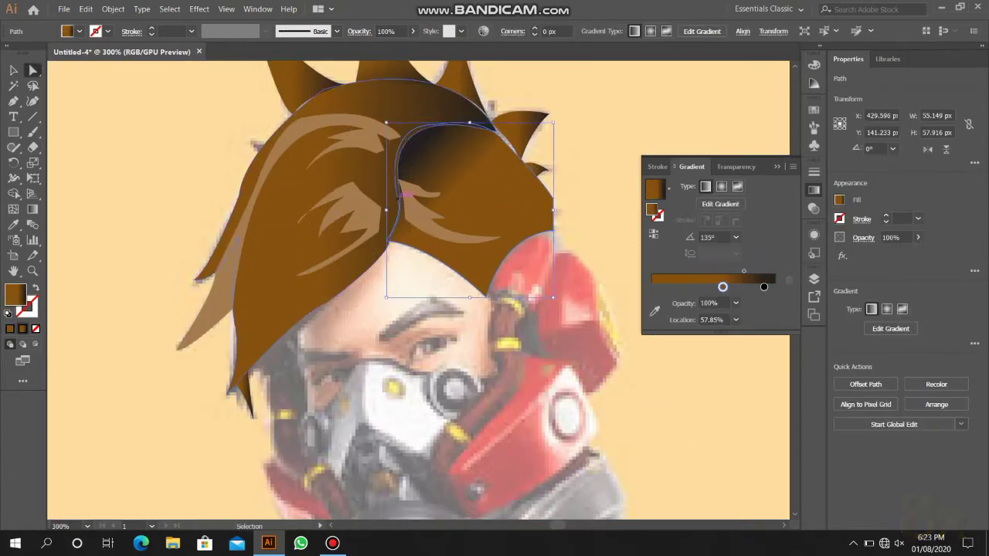
left_click_drag(520, 137, 518, 162)
- Close the face outline, adjust the white face shape's stacking order, and move it onto the face
scroll(332, 139, "up", 3)
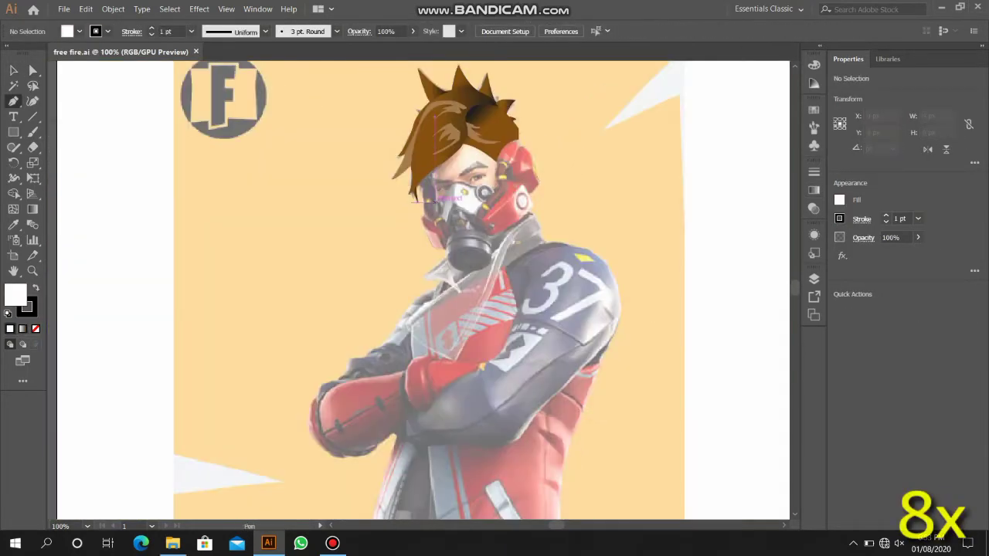
left_click(461, 140)
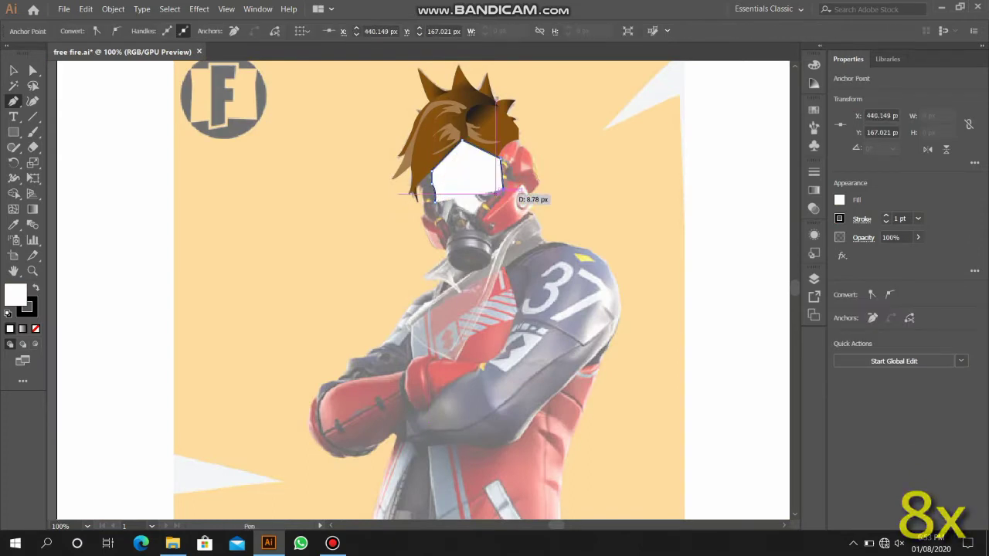
key("a")
right_click(455, 175)
key("ctrl+shift+bracketleft")
right_click(455, 175)
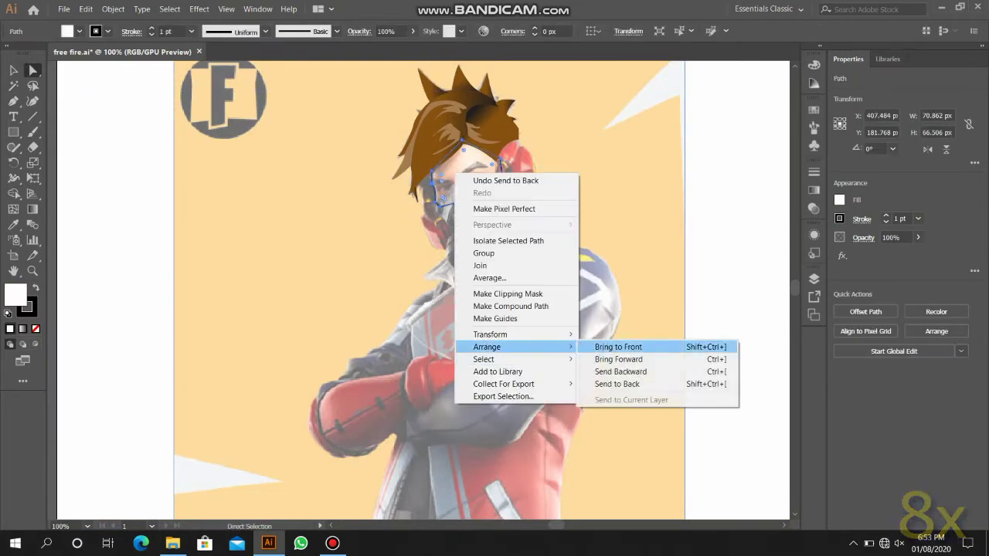
left_click(653, 345)
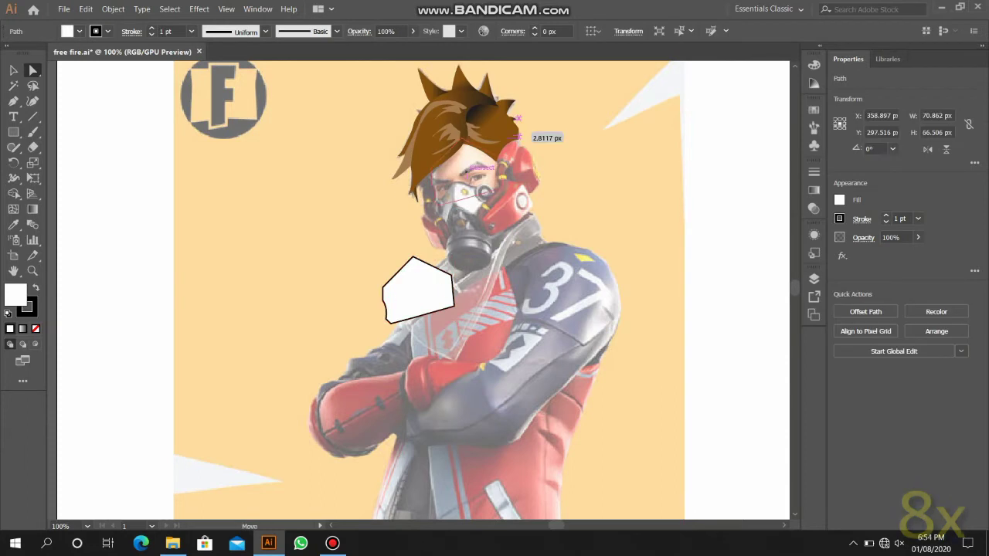
mouse_move(417, 293)
left_mouse_down()
mouse_move(463, 171)
mouse_move(438, 190)
left_mouse_up()
key("ctrl+shift+bracketleft")
- Redraw the face outline as a closed shape with the Pen tool
left_click(814, 279)
key("p")
left_click(427, 172)
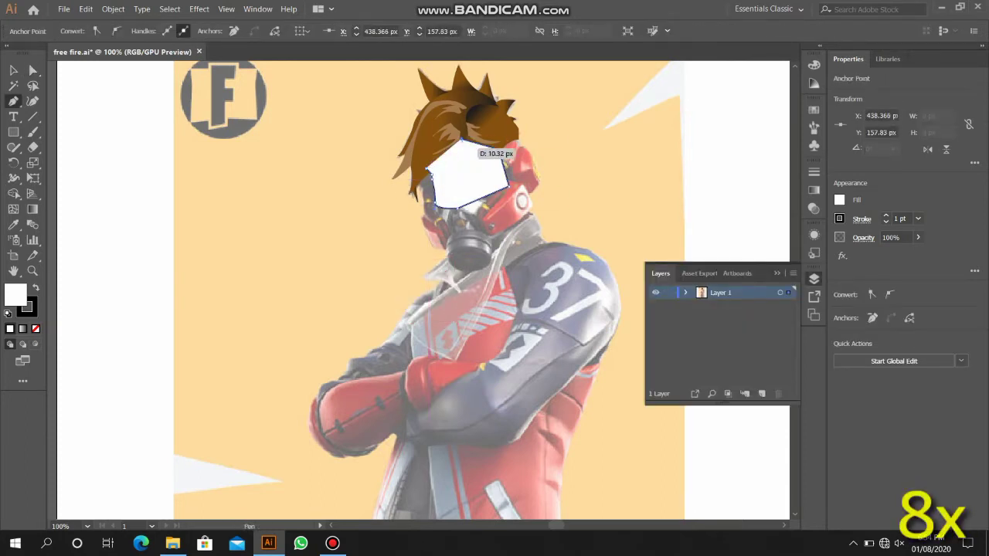
right_click(457, 176)
key("Escape")
- Give the face shape a light fill, no stroke and 37% opacity, and add a new layer
left_click(839, 199)
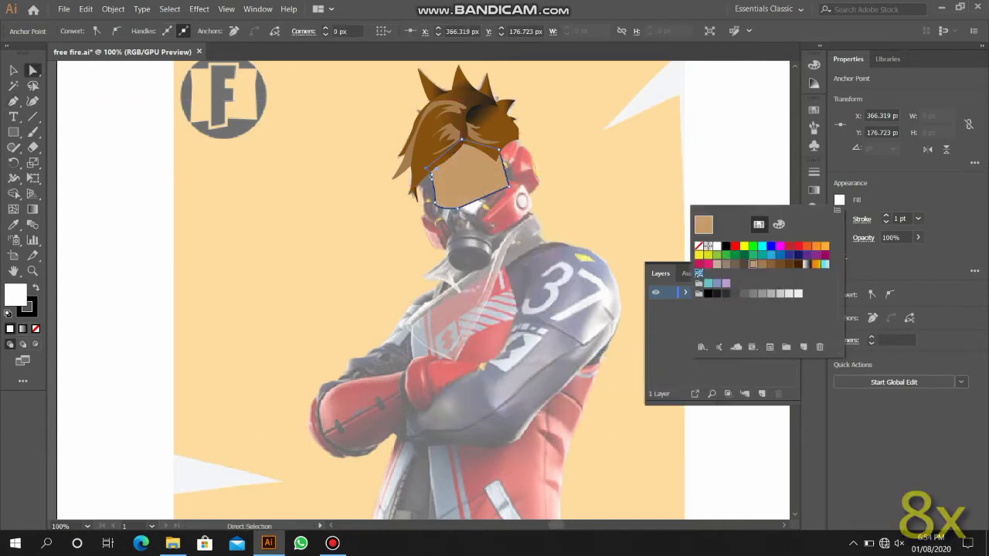
left_click(722, 246)
key("Escape")
key("a")
left_click(839, 218)
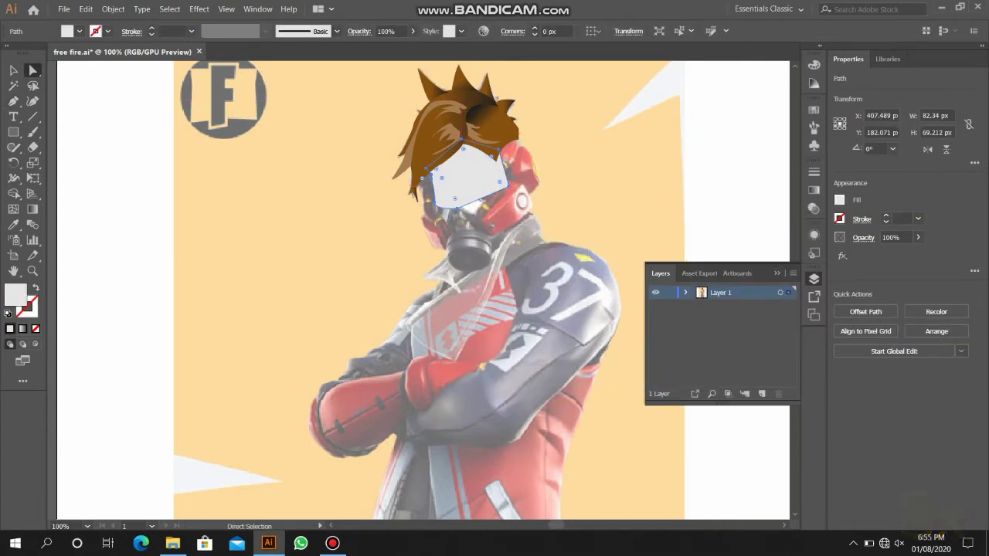
left_click_drag(912, 253, 886, 253)
key("ctrl+l")
left_click(541, 202)
- Trace the right eye outline with no fill, closing it along the lower lid
key("p")
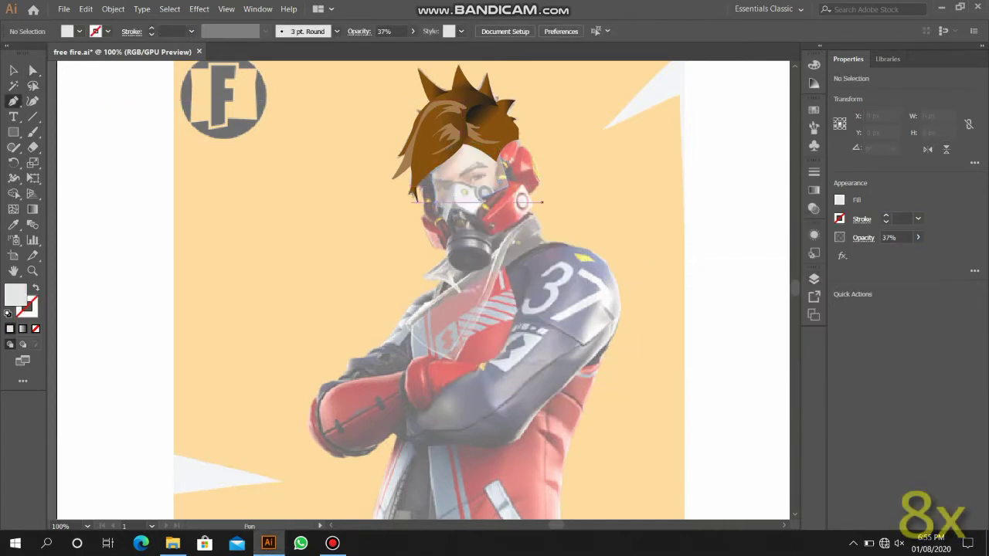
scroll(484, 177, "up", 2)
scroll(483, 177, "up", 1)
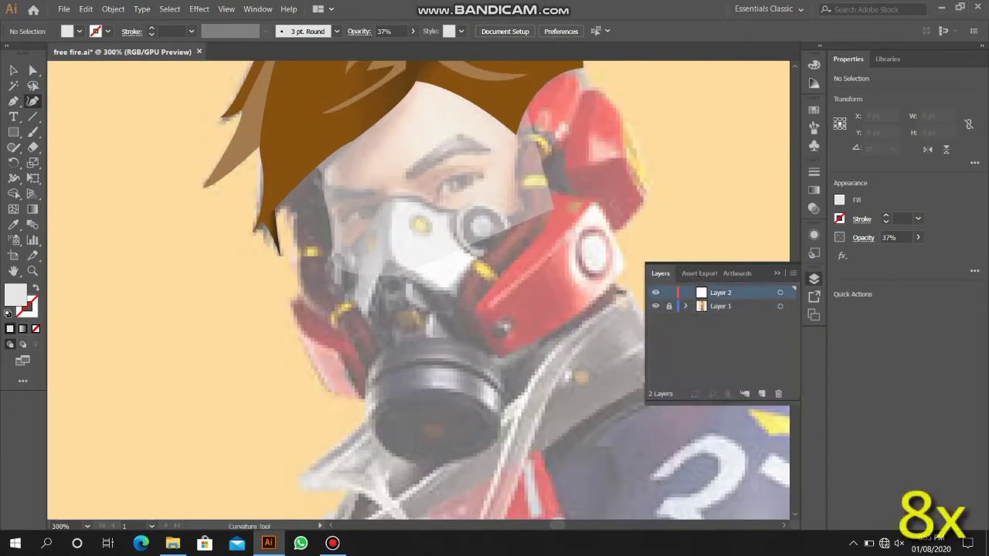
left_click(434, 169)
left_click(481, 178)
left_click(839, 199)
left_click(697, 250)
left_click_drag(437, 199, 458, 189)
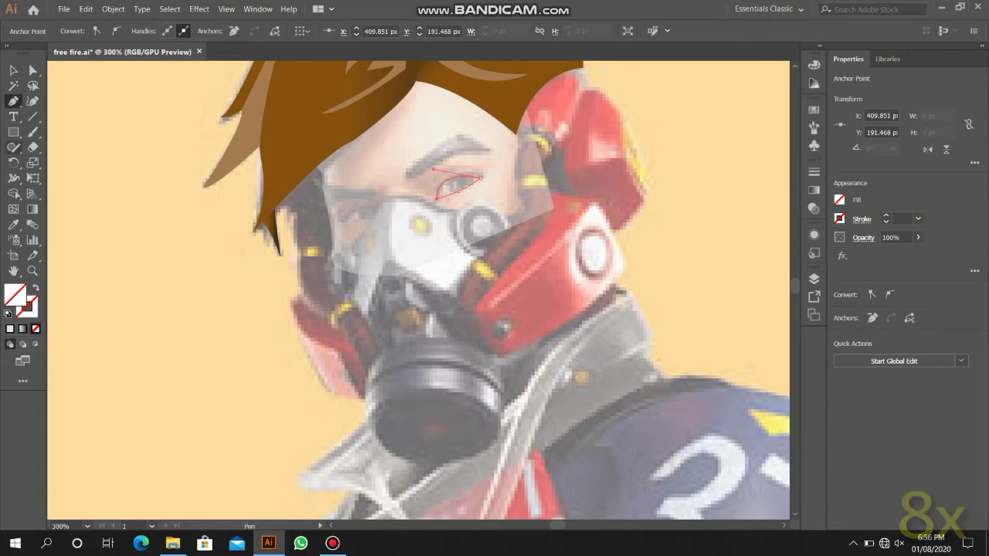
- Draw a round iris circle over the right eye and ready the Shape Builder
left_click_drag(13, 131, 62, 173)
left_click_drag(459, 182, 461, 182)
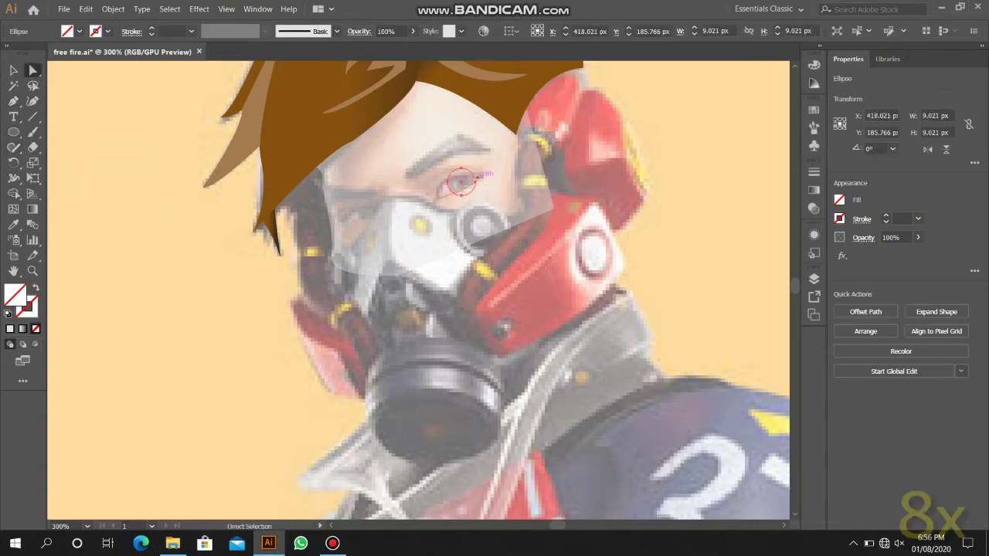
left_click(13, 131)
left_click(13, 193)
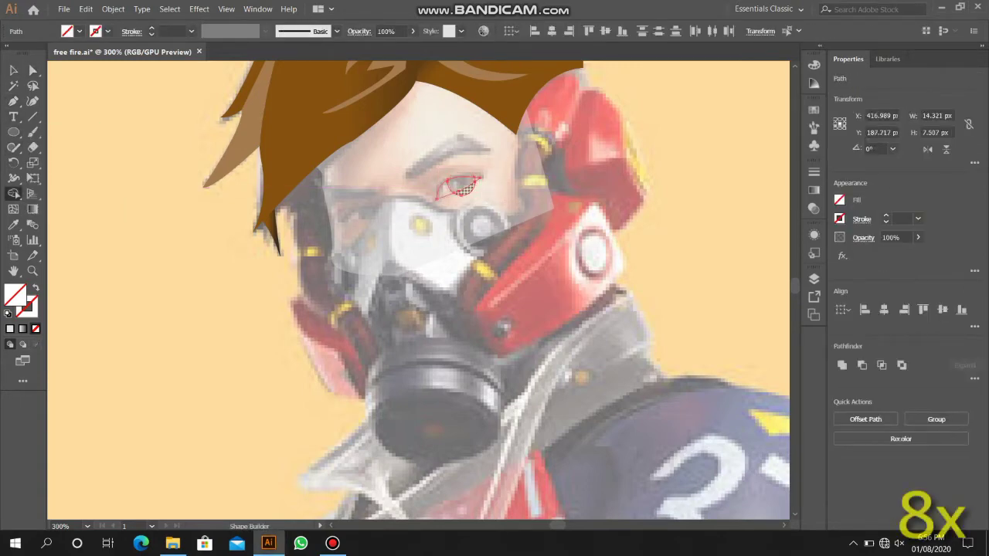
- Trace the left eye's outline as a closed path
key("p")
left_click(350, 207)
left_click(379, 209)
left_click(408, 210)
left_click(367, 221)
left_click(341, 220)
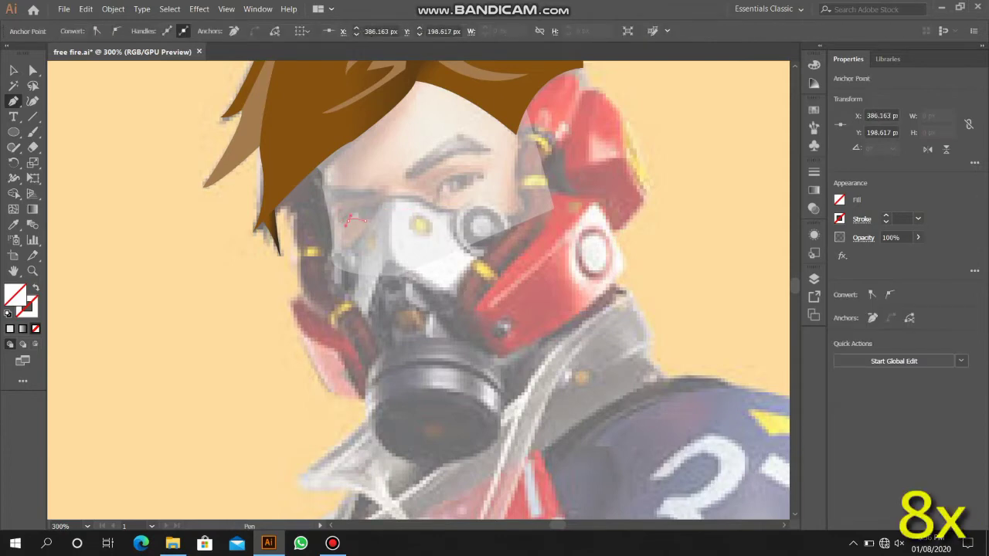
- Position the iris circle in the left eye and merge it with the eye shape
left_click_drag(340, 202, 382, 228)
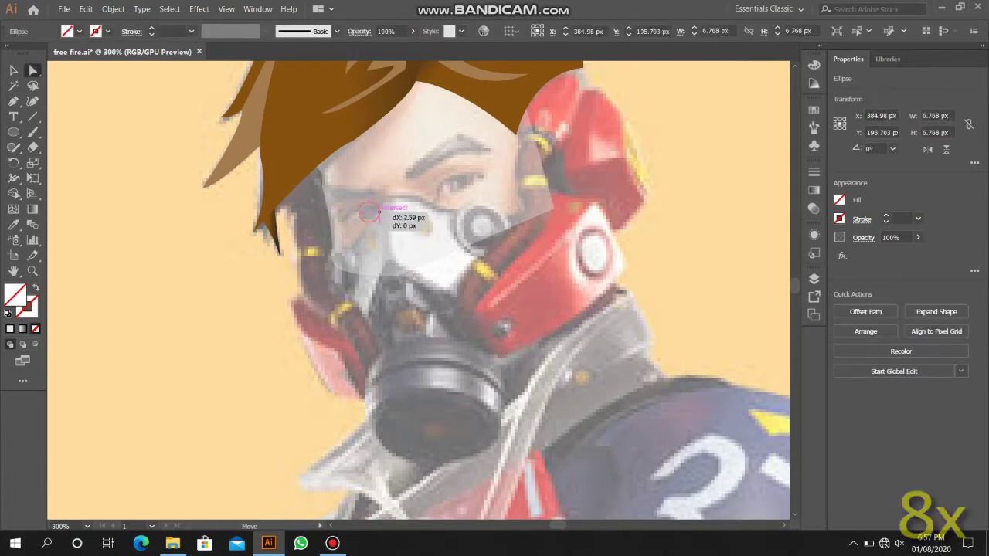
key("shift+m")
left_click(364, 216, "alt")
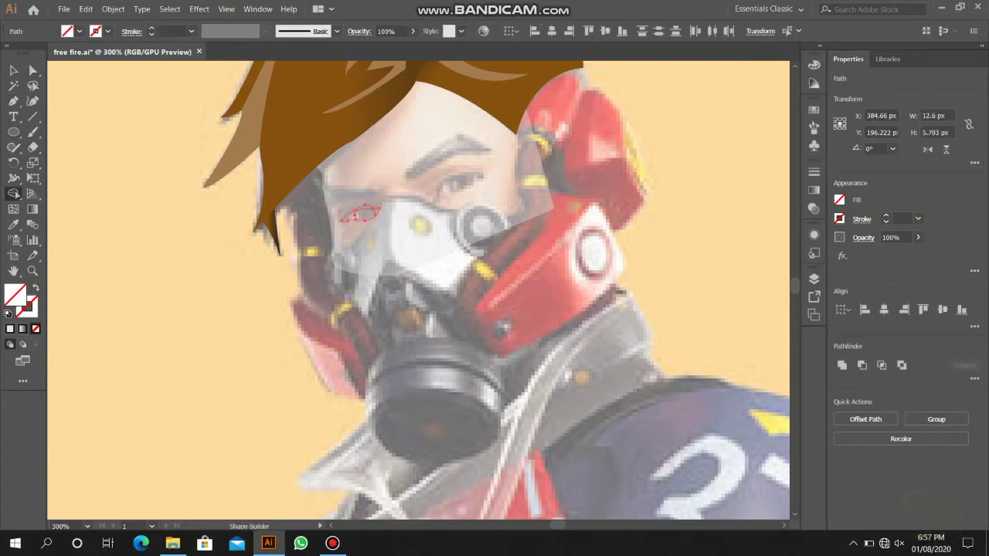
key("a")
left_click(373, 209)
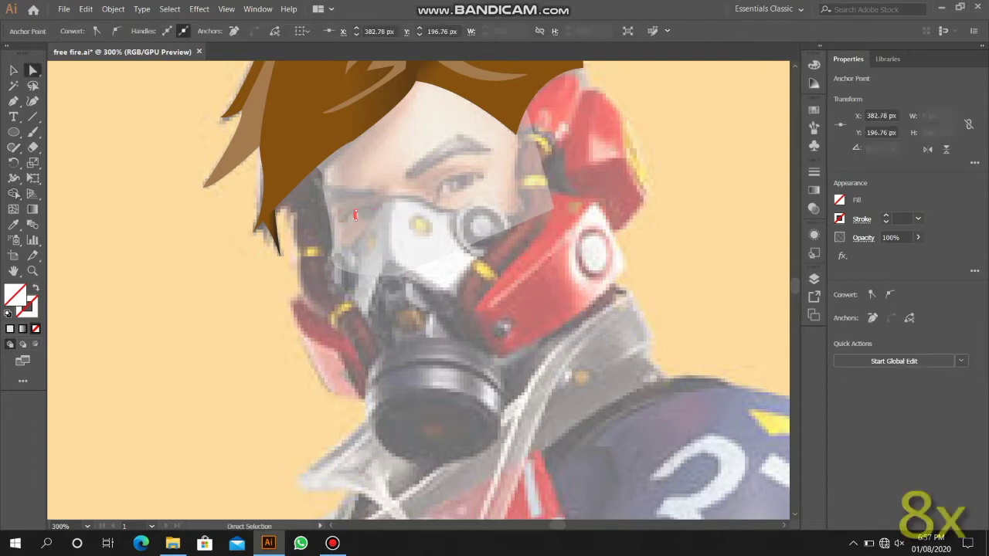
left_click(363, 213)
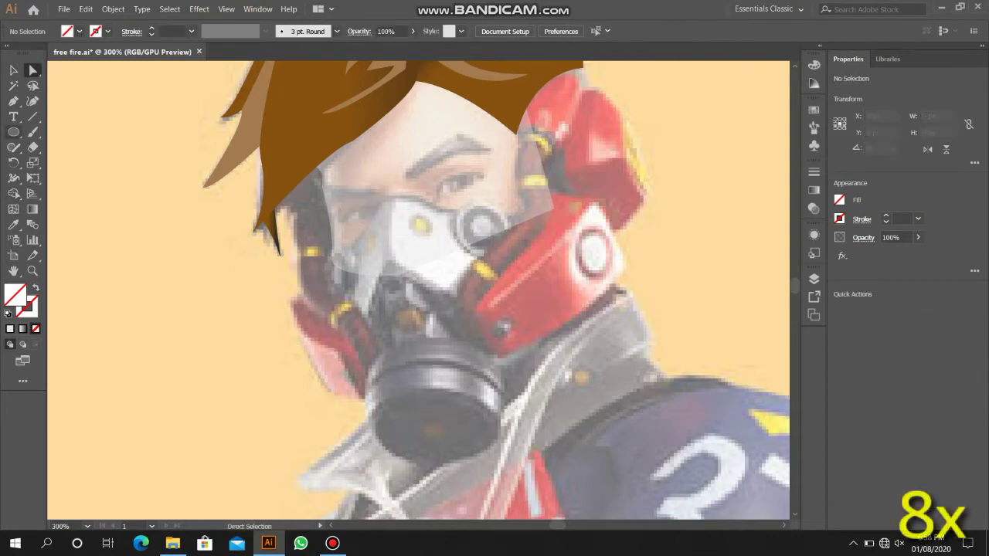
- Draw and resize a fresh iris circle over the left eye, then start the eyebrow path
key("l")
mouse_move(353, 206)
left_mouse_down()
mouse_move(379, 230)
mouse_move(383, 221)
left_mouse_up()
key("v")
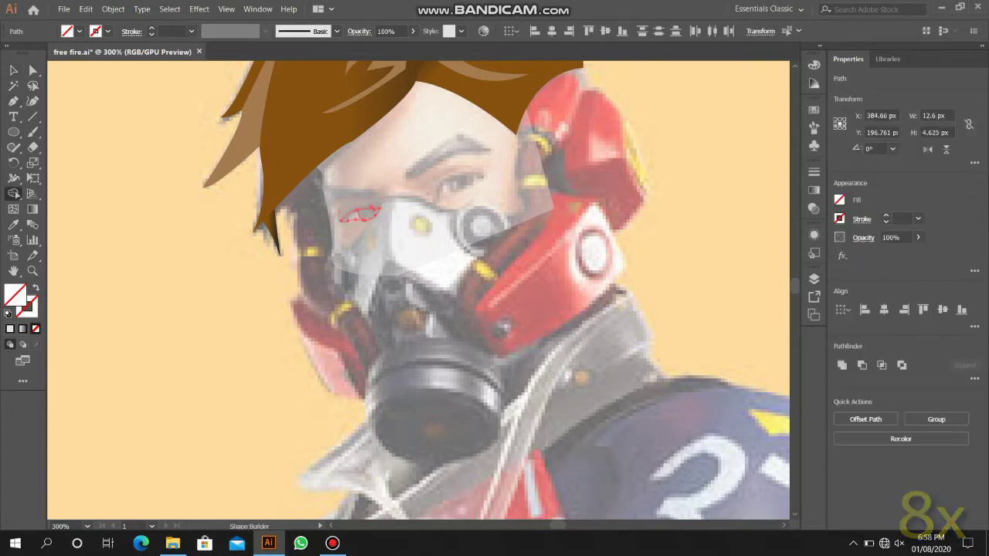
key("p")
key("ctrl+shift+a")
left_click(339, 188)
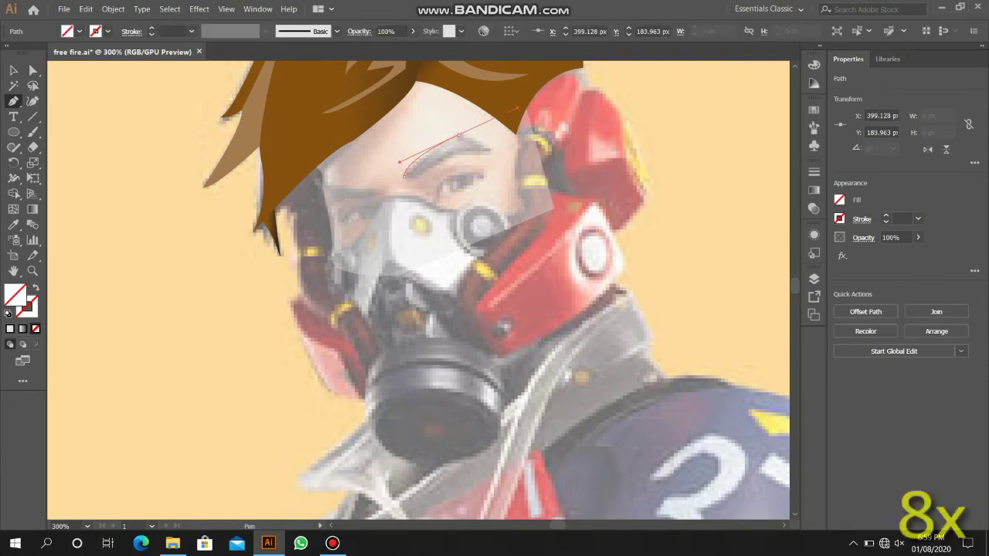
- Finish the eyebrow curve and begin the forehead outline along the hairline
left_click_drag(473, 138, 506, 161)
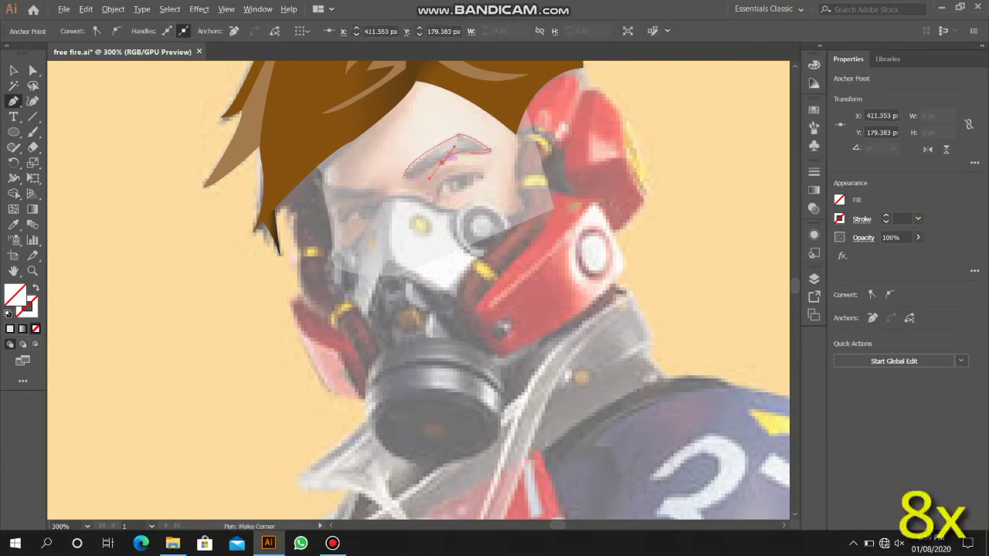
left_click(318, 160)
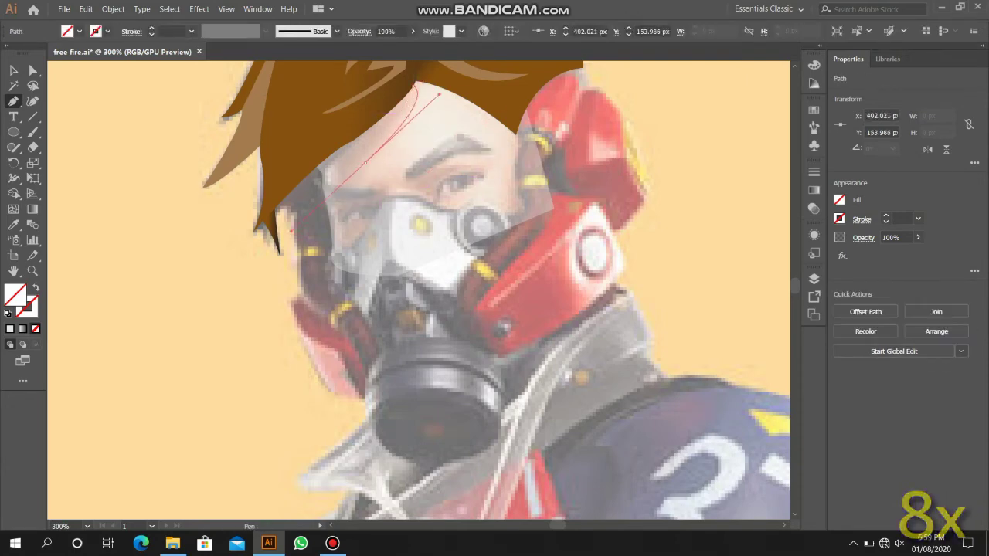
left_click_drag(365, 164, 353, 195)
left_click_drag(406, 138, 439, 93)
scroll(439, 94, "up", 3)
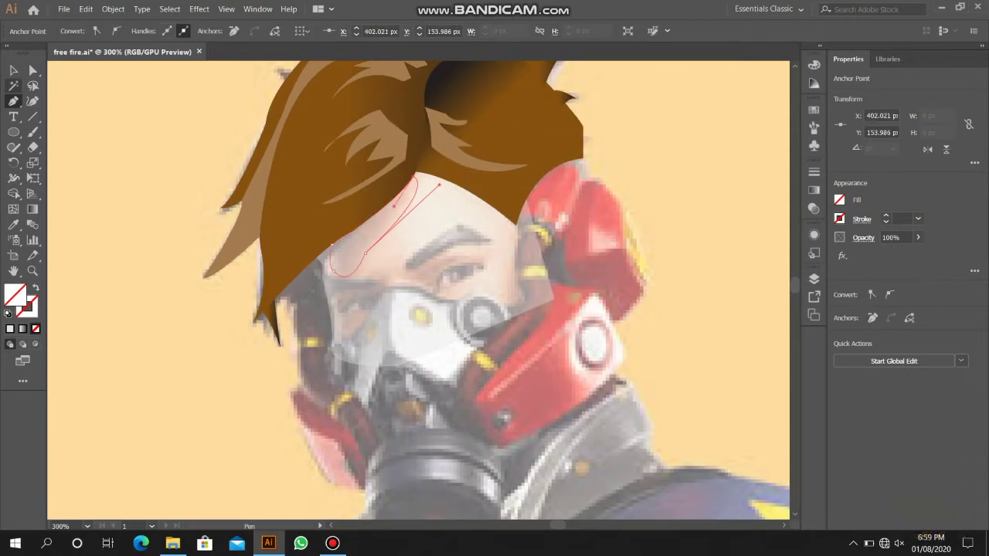
- Complete the forehead shape along the hair edge and close it at the top
left_click(419, 176)
left_click(414, 235)
left_click_drag(445, 224, 464, 219)
left_click_drag(479, 215, 497, 236)
left_click_drag(510, 244, 515, 249)
left_click_drag(420, 177, 449, 172)
- Outline the face edge beside the eye and start tracing the face's left edge
scroll(449, 172, "down", 2)
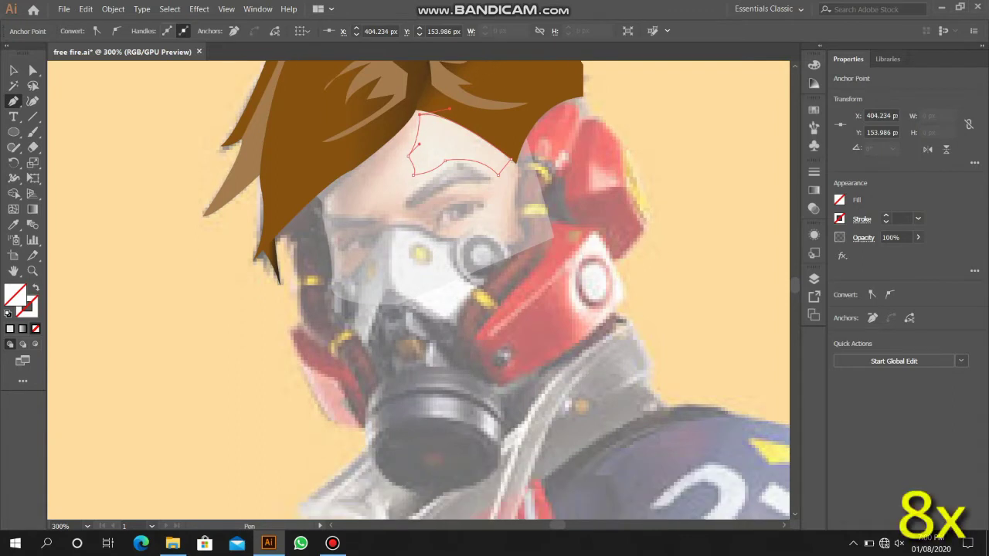
left_click(502, 183)
left_click_drag(501, 217, 519, 183)
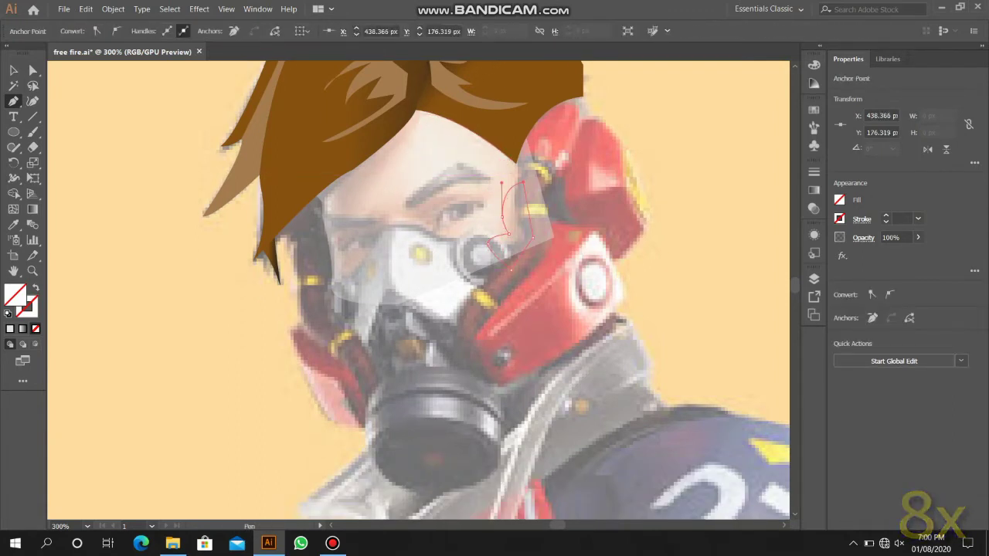
left_click(286, 281)
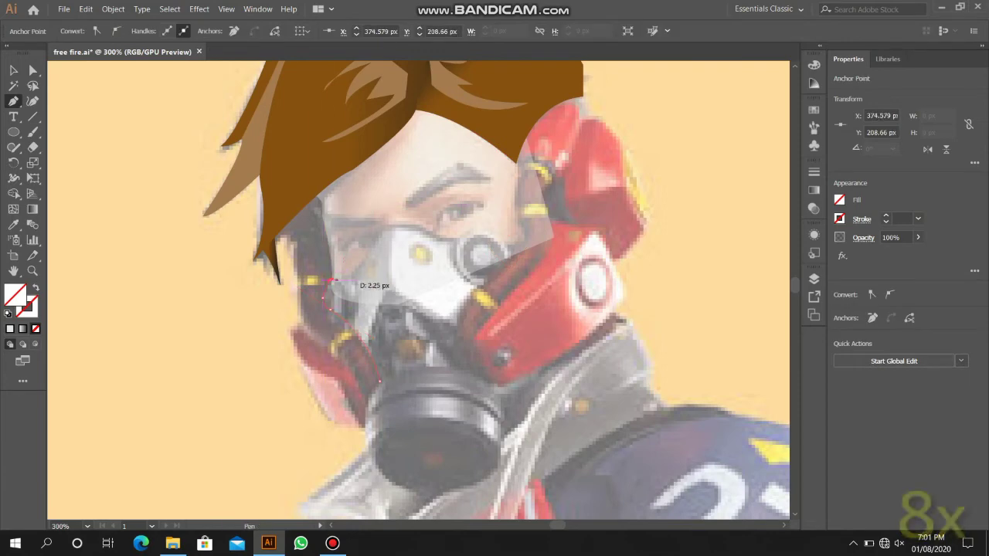
- Trace the left face edge with curved Pen points down along the mask to beside the eye
left_click_drag(280, 232, 274, 240)
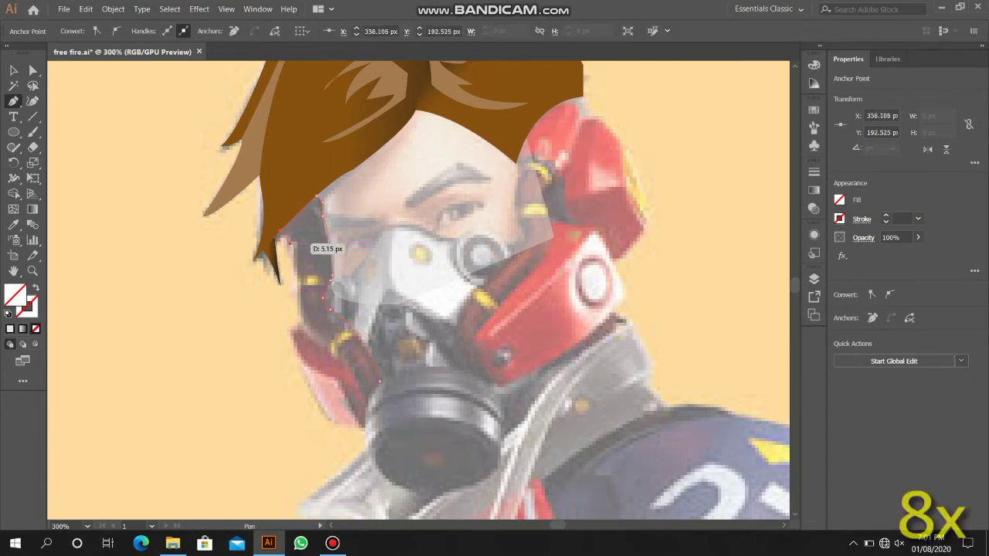
key("ctrl+z")
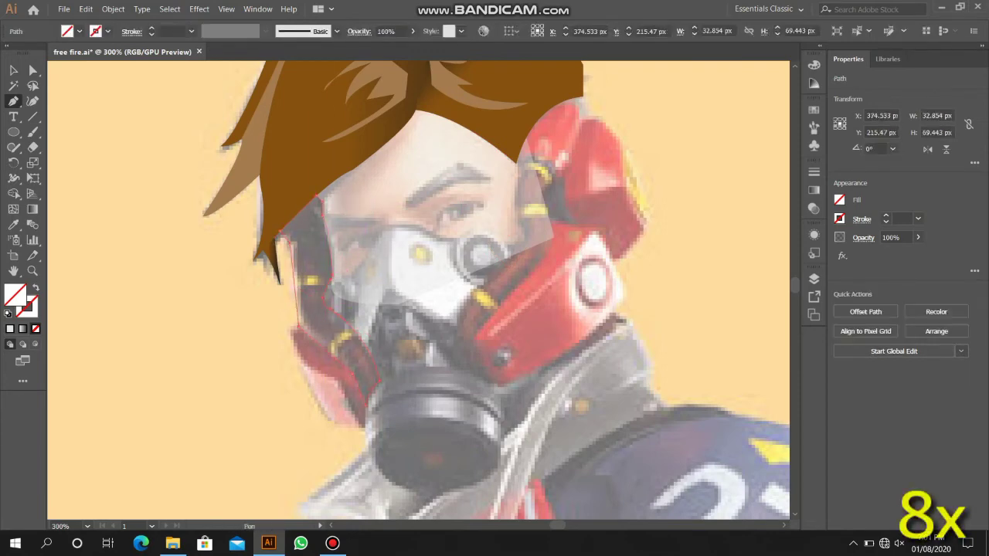
left_click_drag(357, 324, 358, 326)
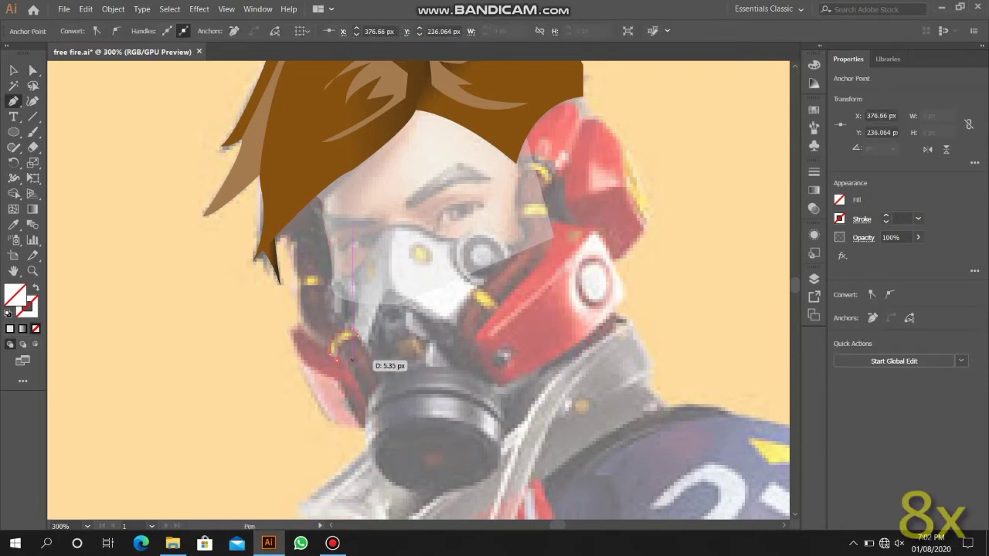
left_click_drag(320, 276, 322, 277)
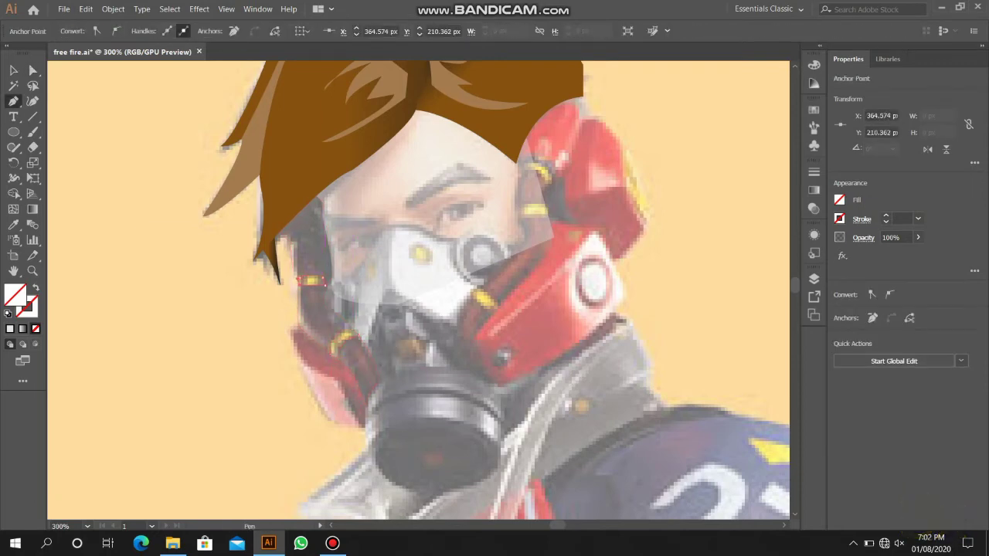
left_click_drag(551, 152, 551, 154)
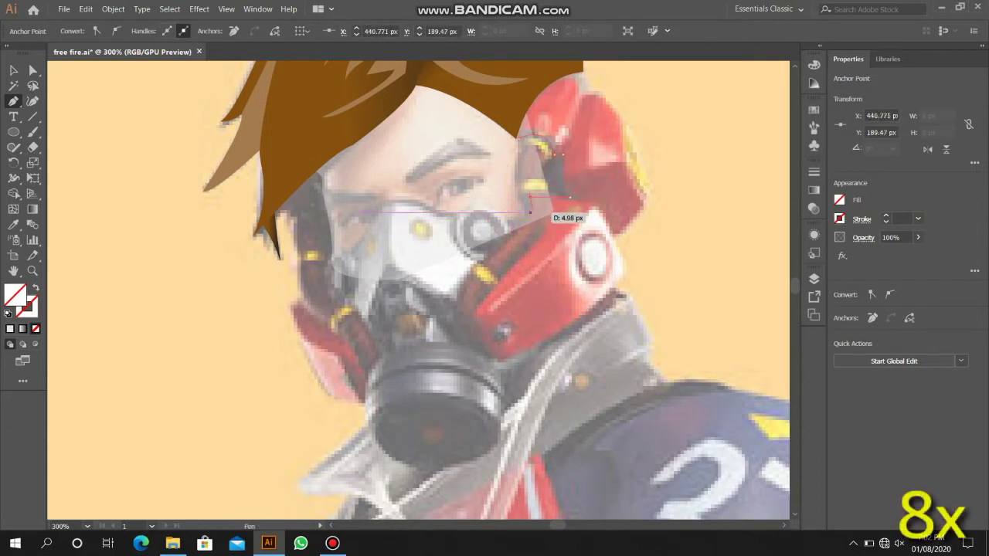
left_click(531, 223)
- Nudge anchors on the round helmet detail and its lower edge with Direct Selection
key("a")
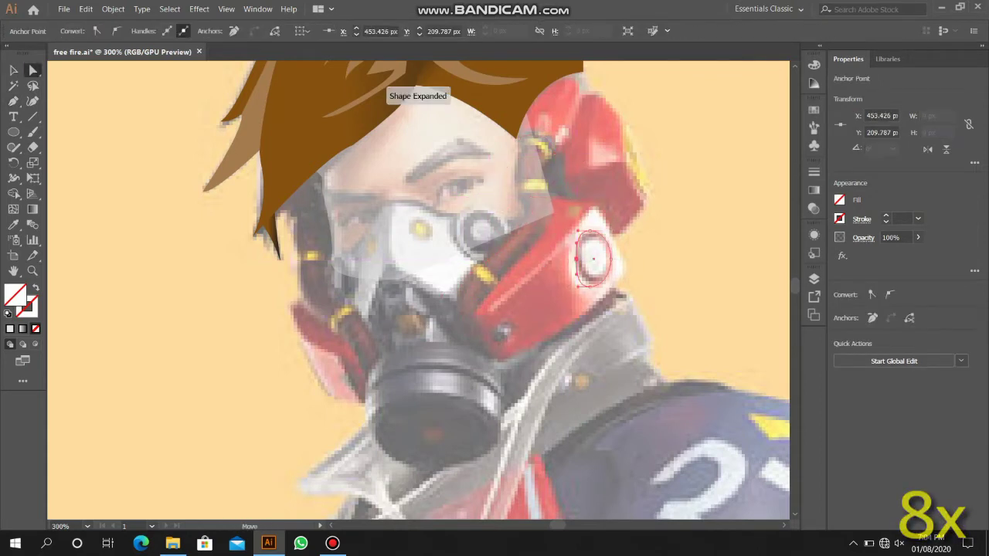
left_click_drag(608, 282, 612, 280)
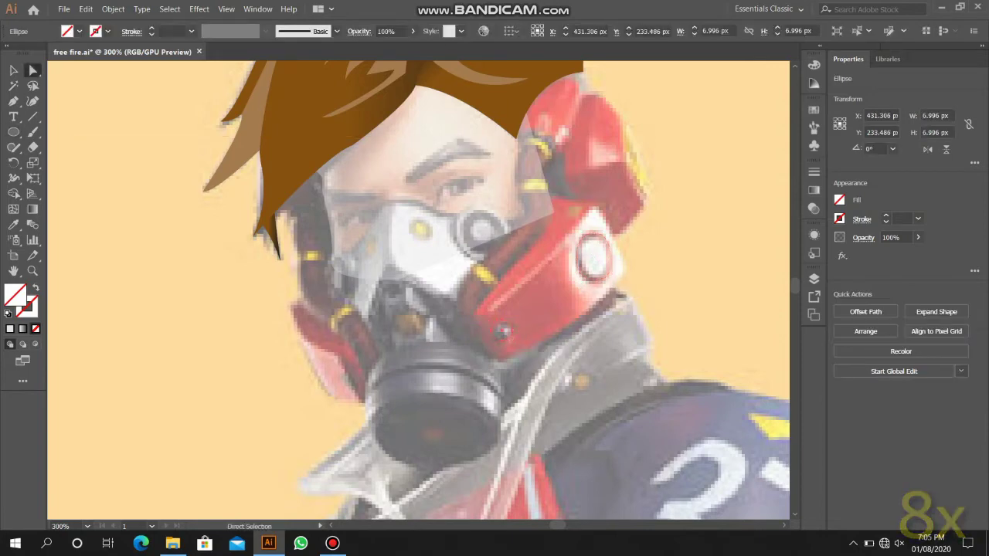
left_click(502, 333)
key("p")
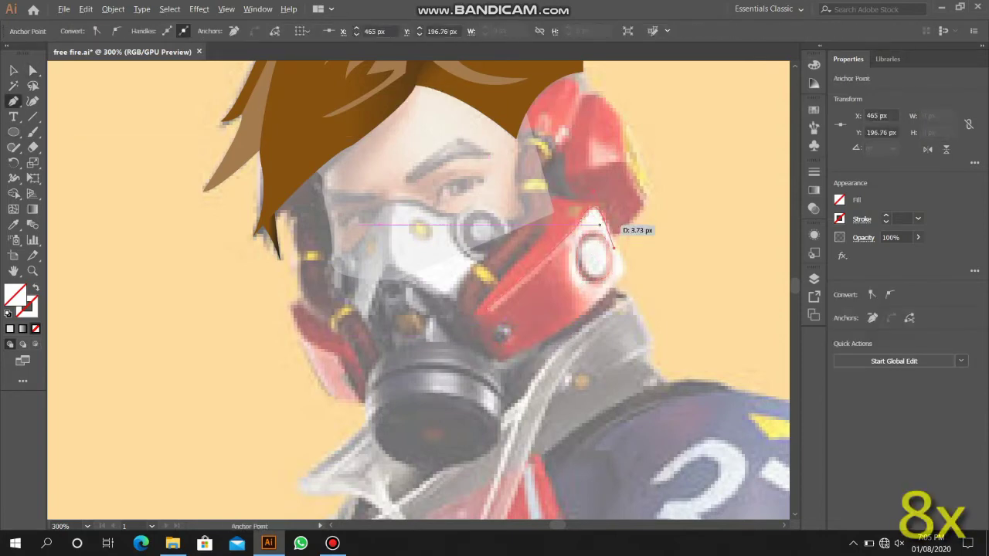
- Outline the red helmet plate with corner points, extending down toward the mask
left_click(626, 265)
left_click(600, 296)
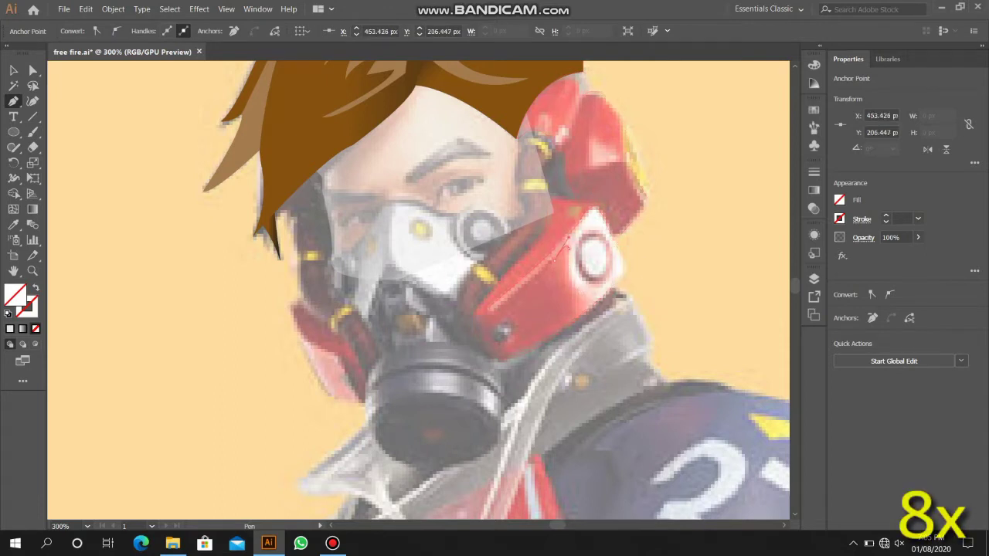
left_click(581, 226)
left_click(559, 224)
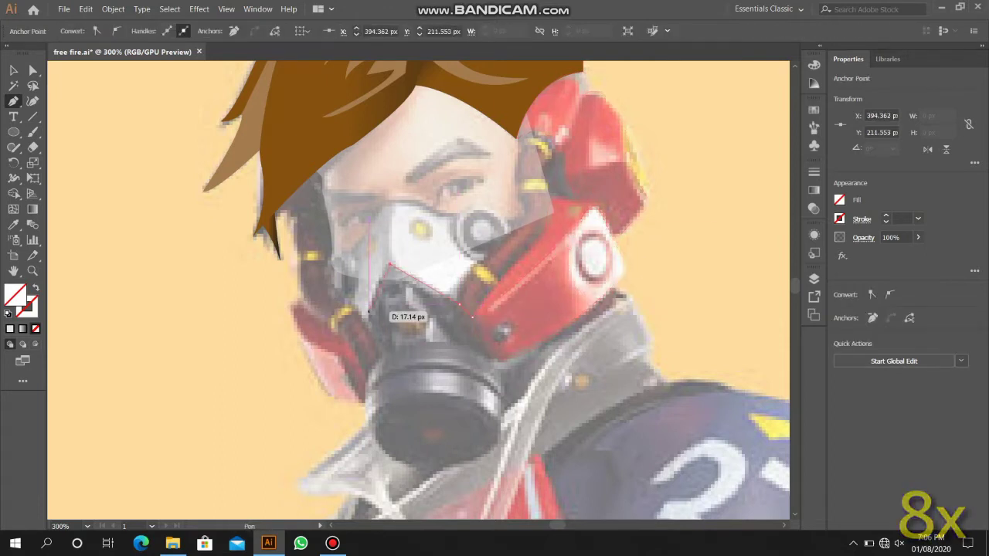
left_click(379, 356)
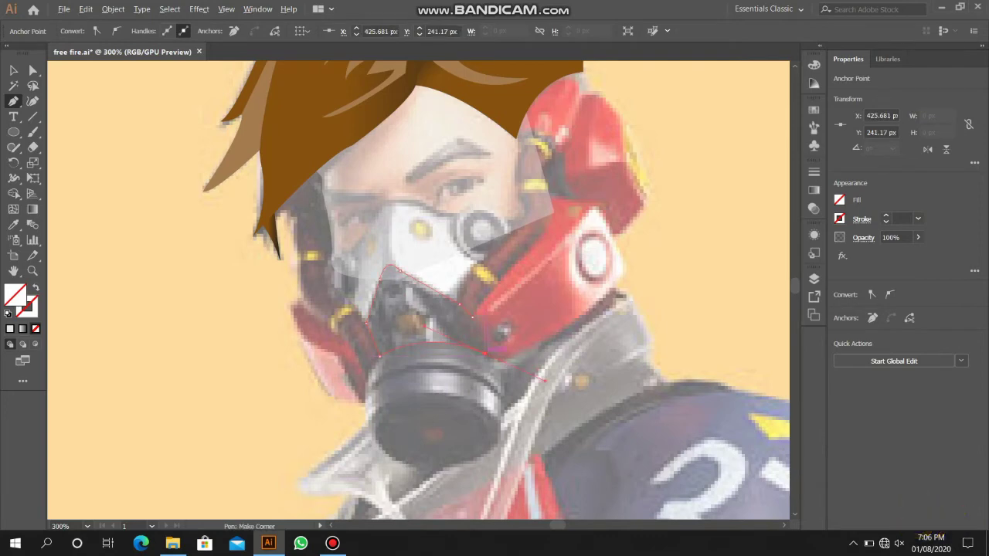
- Add points around the mask's front piece and a small ellipse over its eye detail
scroll(456, 340, "down", 2)
left_click(402, 274)
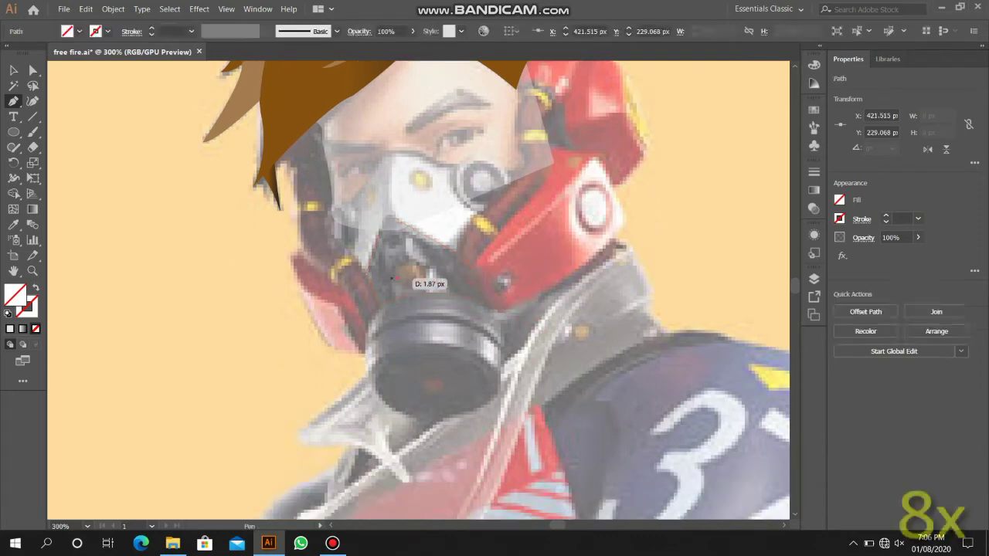
left_click(453, 293)
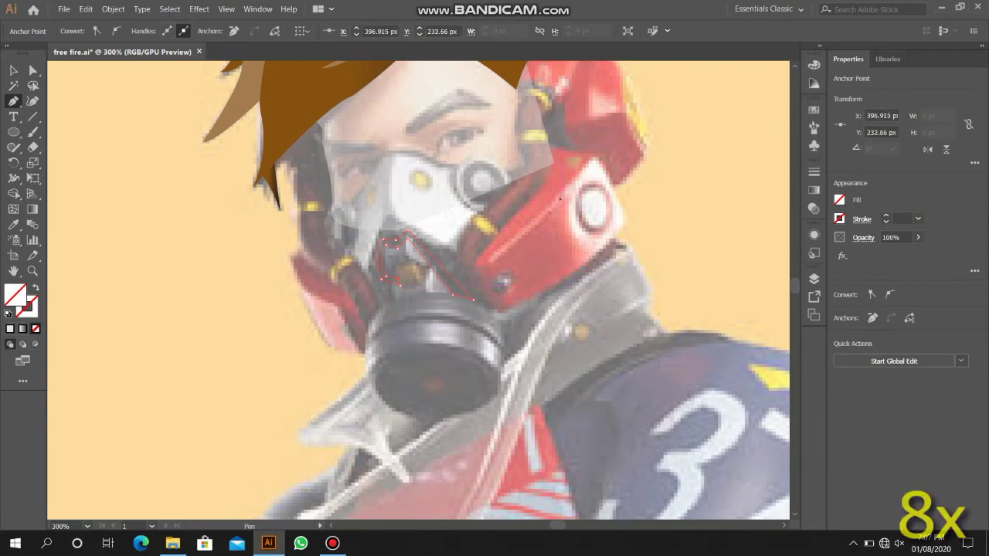
left_click_drag(408, 171, 430, 190)
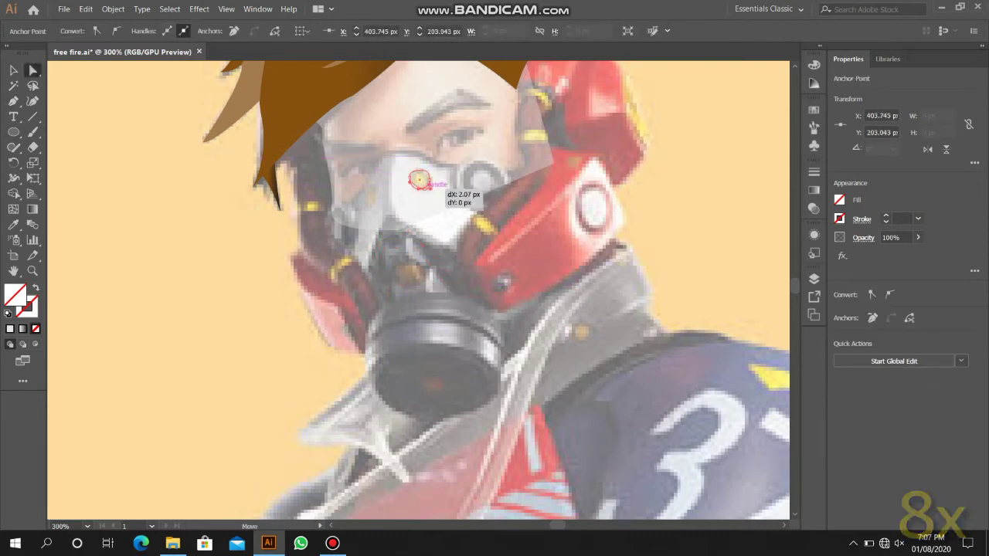
- Trace and close the white mask panel outline with Pen anchors
key("a")
key("p")
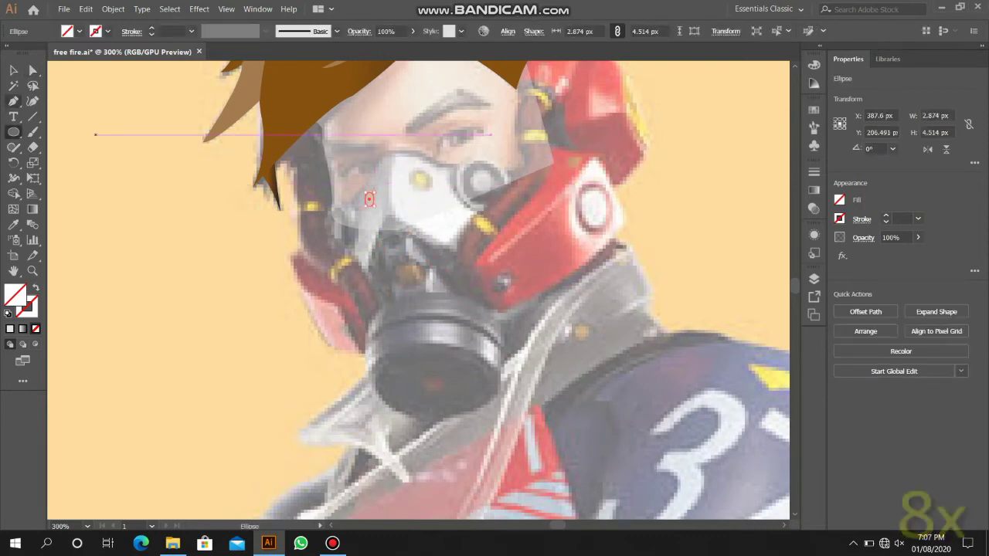
left_click(474, 159)
left_click(408, 152)
left_click(372, 170)
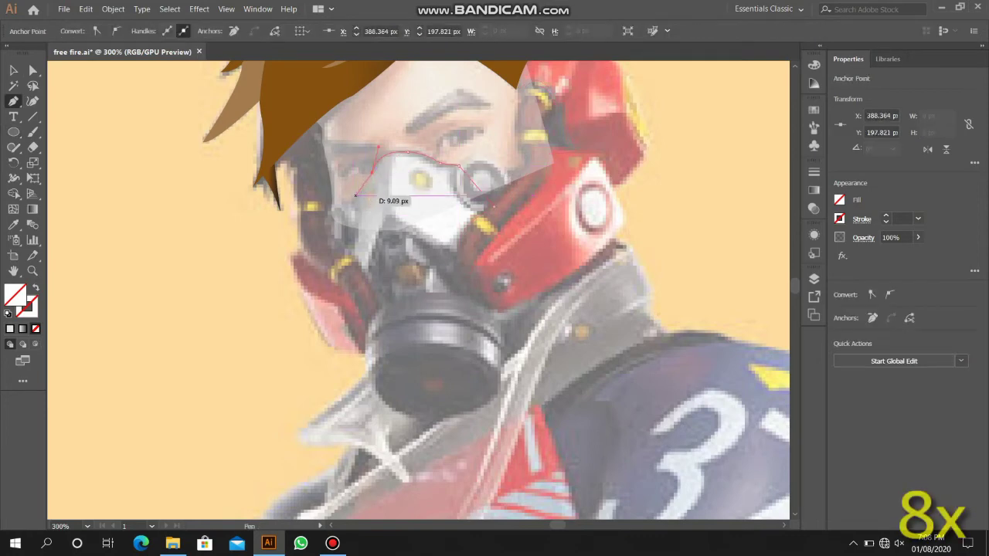
left_click(365, 267)
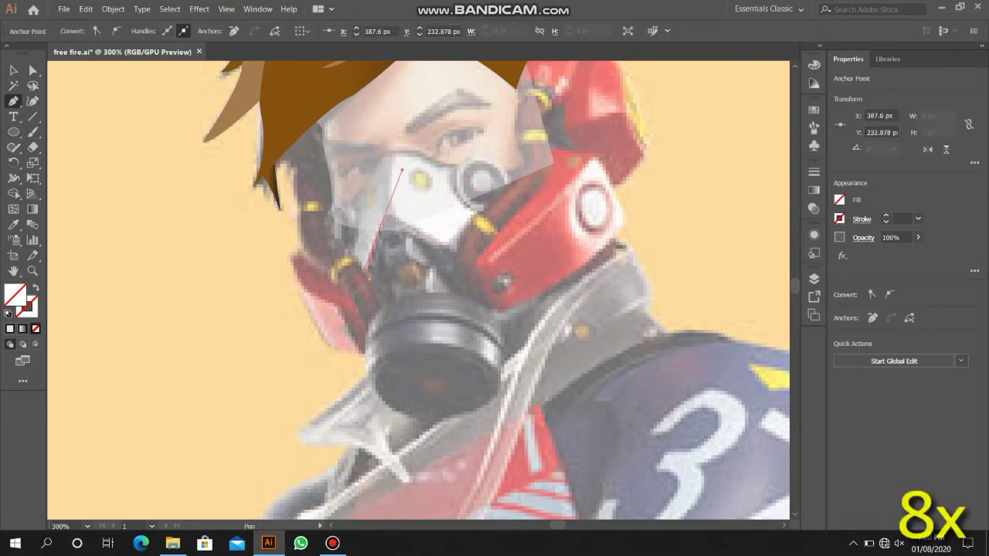
left_click(379, 158)
left_click(401, 153)
left_click(462, 166)
left_click(483, 193)
left_click(388, 213)
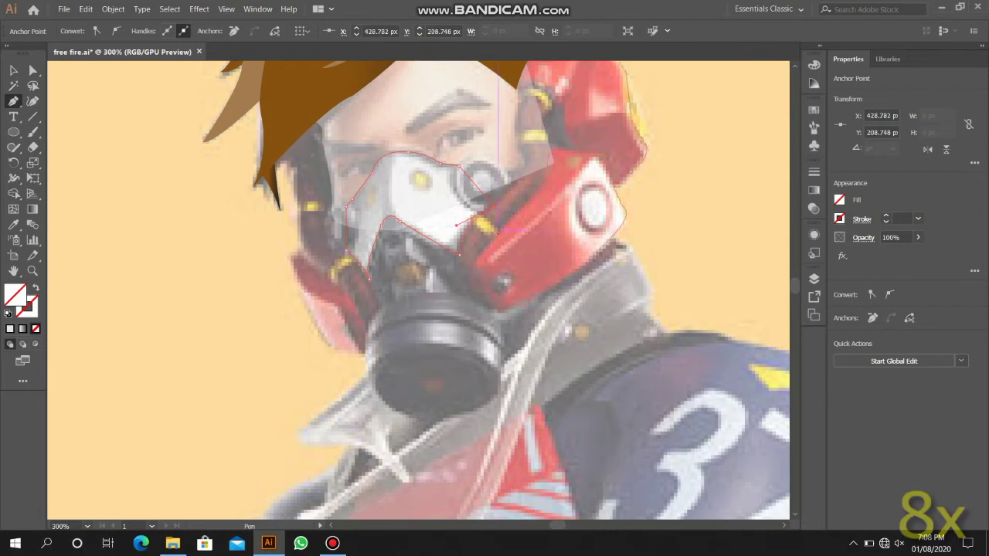
key("ctrl+h")
- Reshape the lens circle to the eyepiece and add a small adjusted ellipse on the mask's left
scroll(562, 84, "up", 1)
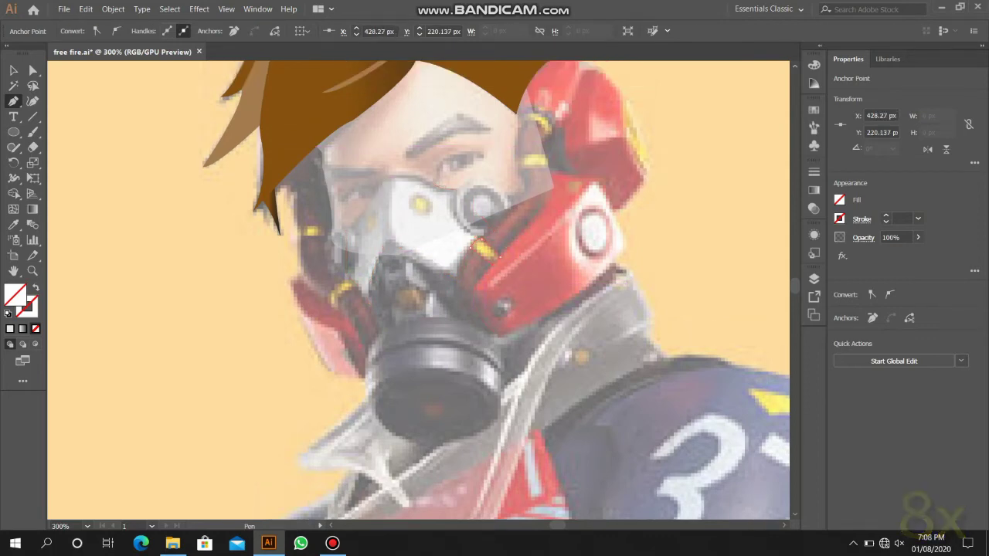
scroll(541, 116, "up", 1)
key("a")
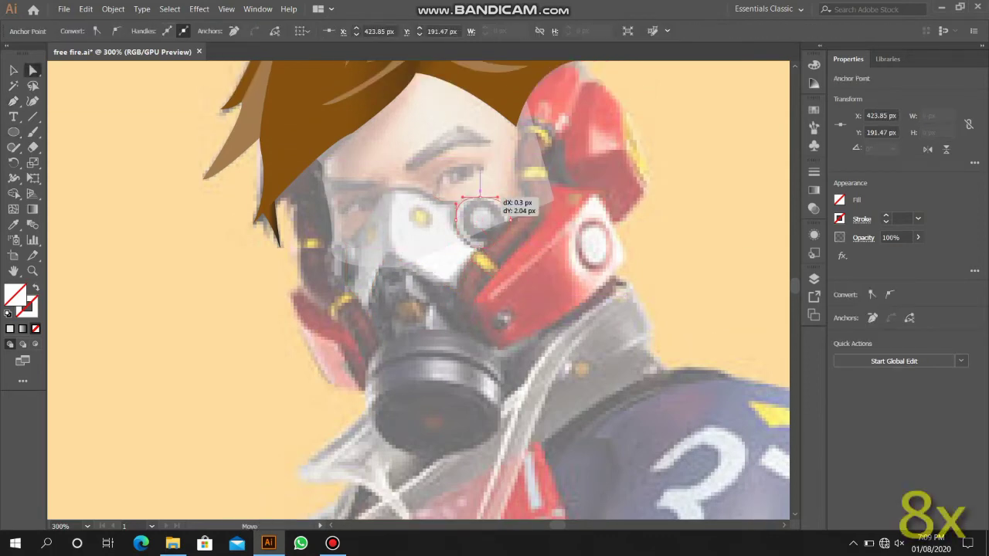
left_click_drag(463, 220, 468, 246)
key("l")
left_click_drag(323, 245, 354, 289)
key("a")
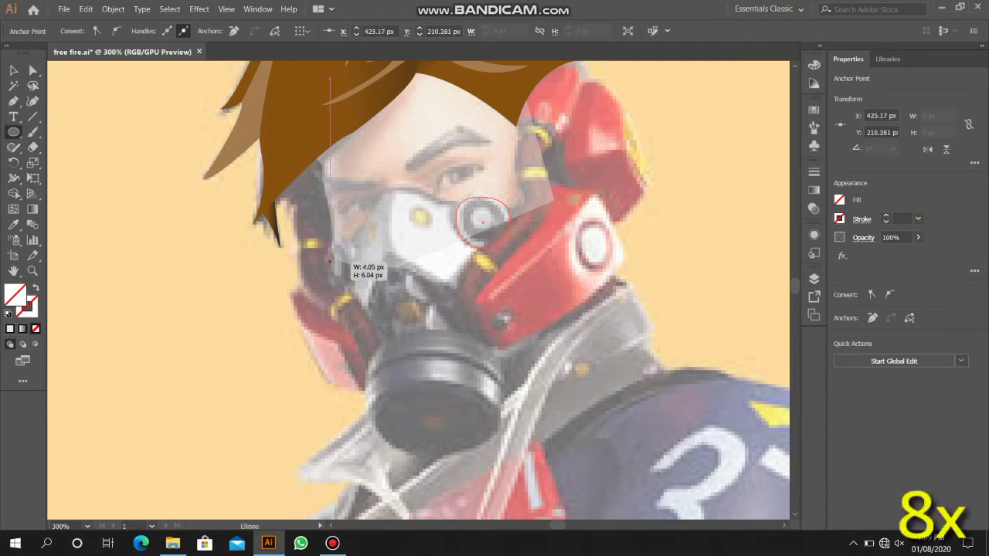
mouse_move(337, 247)
left_mouse_down()
mouse_move(354, 267)
mouse_move(338, 242)
left_mouse_up()
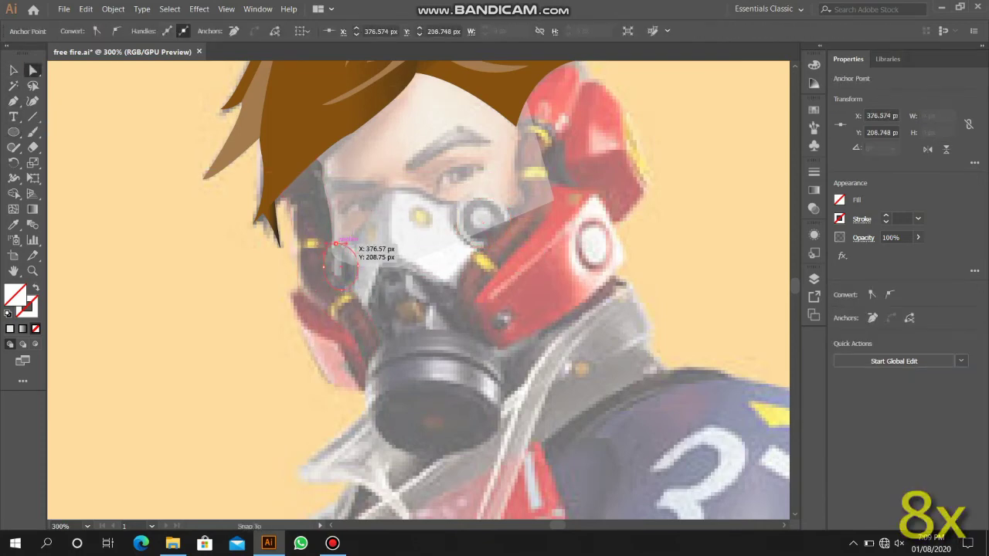
left_click(389, 252)
- Finish and close the left-edge mask path with a curved lower anchor
left_click(379, 188)
left_click(362, 238)
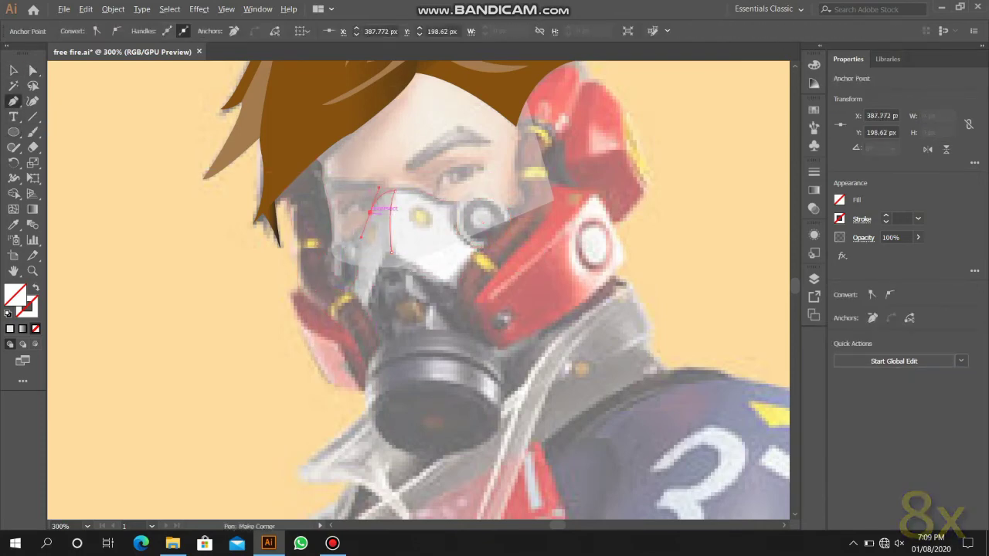
left_click_drag(349, 292, 384, 305)
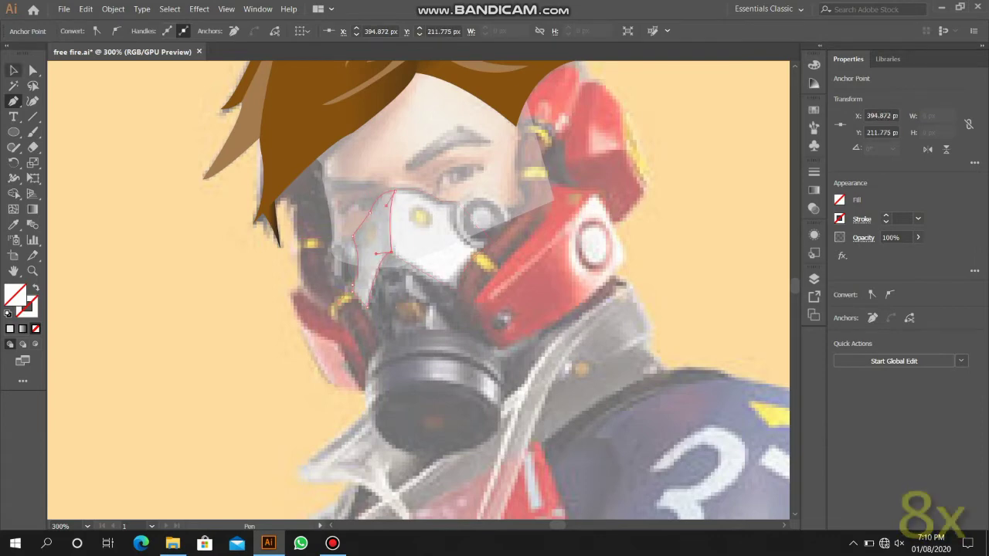
left_click(390, 251)
- Trace a curved path along the lower left mask, filter edge and lower right mask edge
scroll(397, 274, "down", 3)
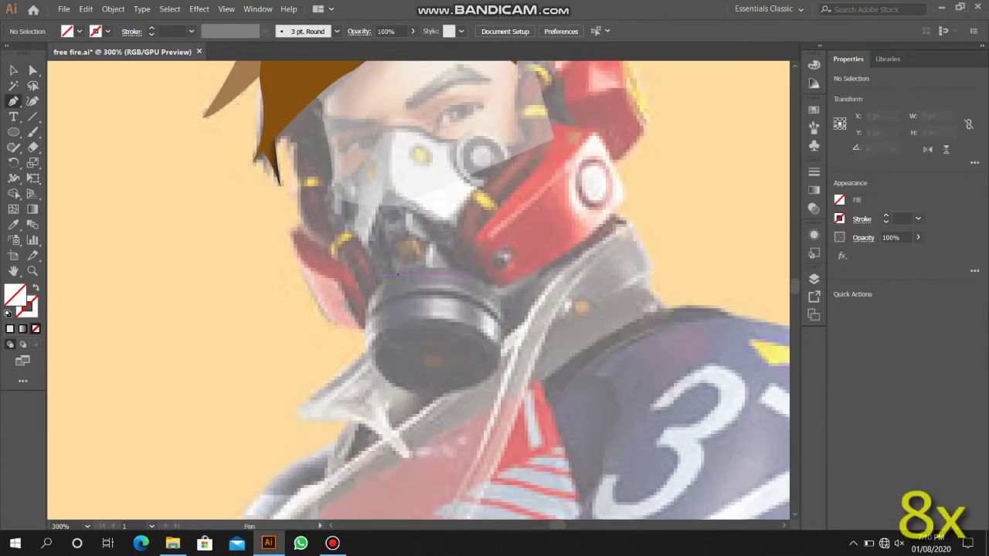
scroll(397, 274, "down", 1)
left_click(287, 193)
left_click(296, 241)
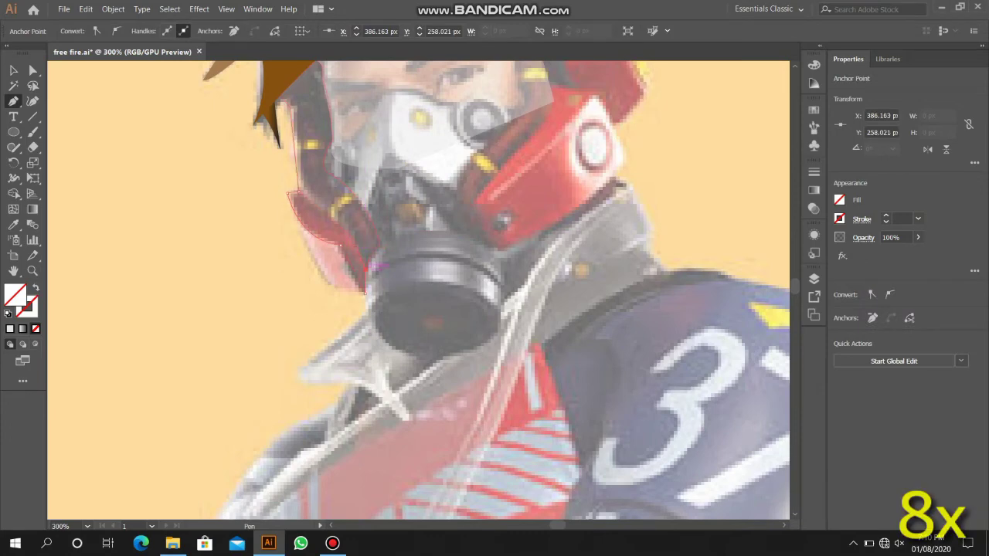
left_click(323, 295)
left_click_drag(344, 296, 384, 293)
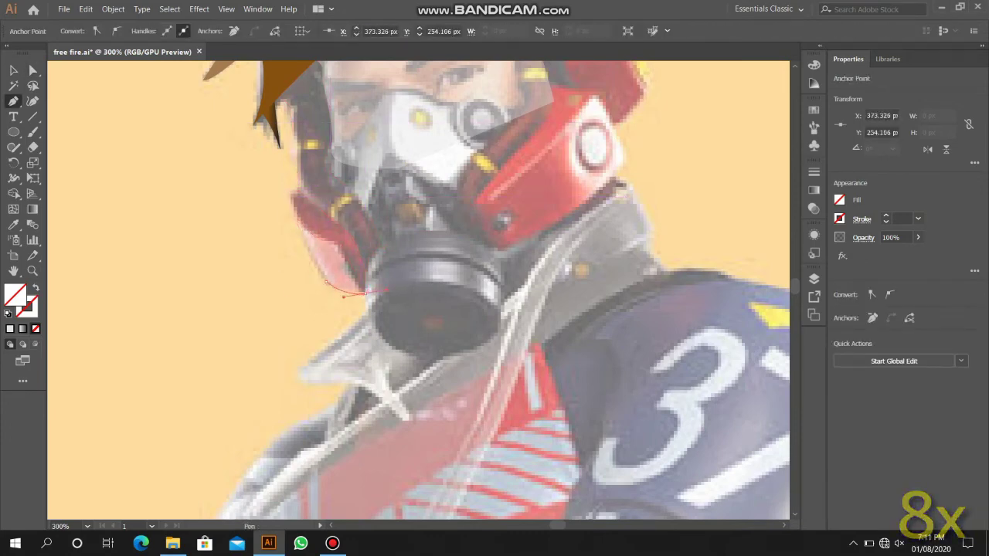
left_click(365, 292, "ctrl")
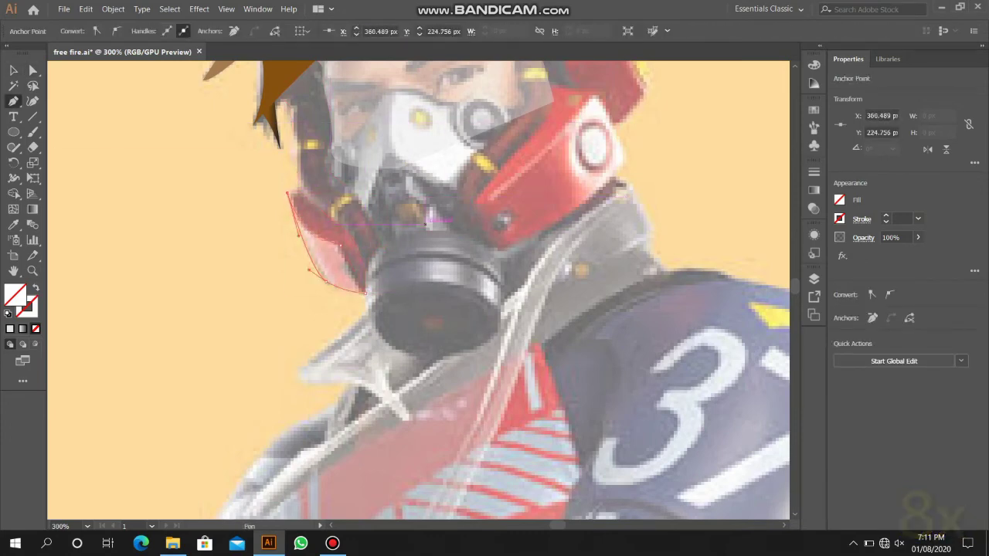
left_click_drag(403, 207, 414, 218)
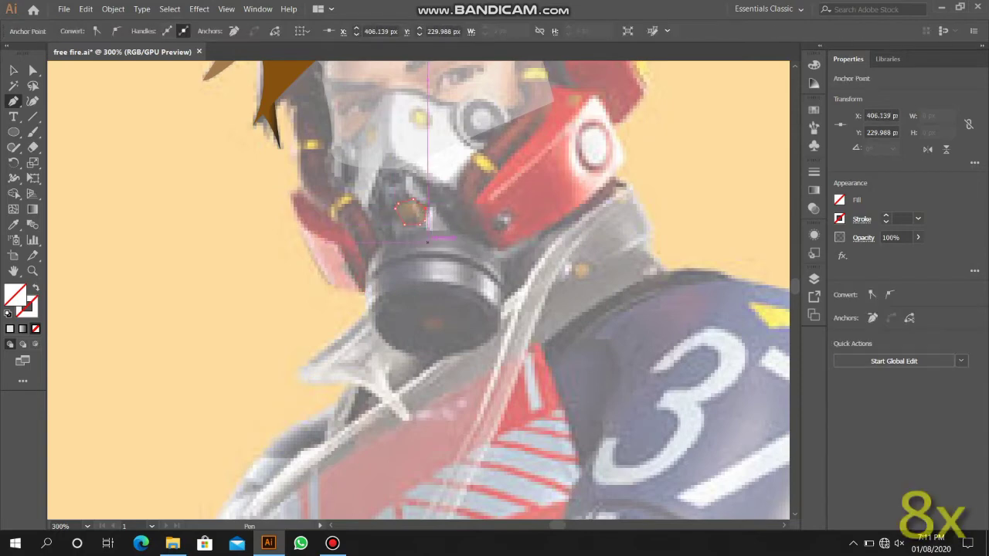
left_click_drag(436, 326, 437, 294)
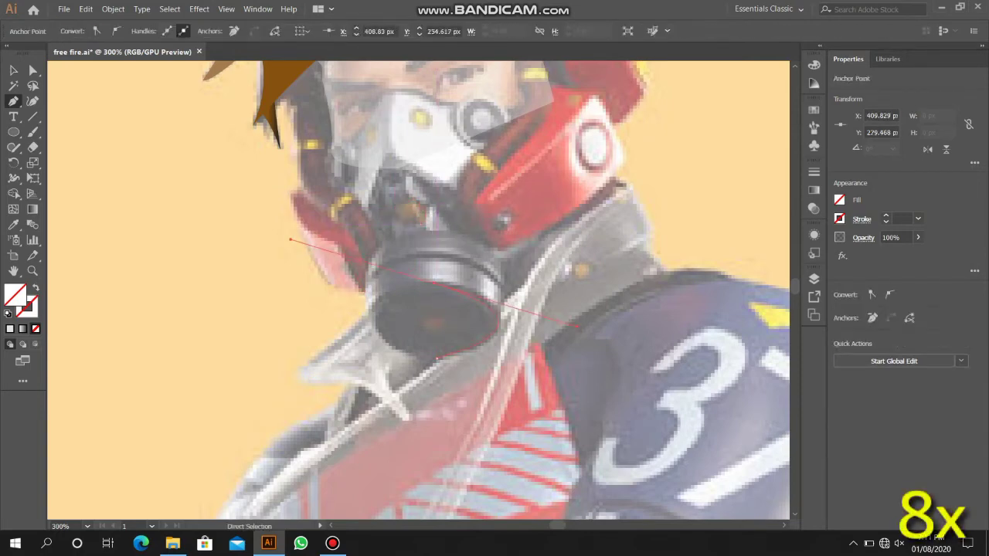
left_click_drag(495, 328, 459, 284)
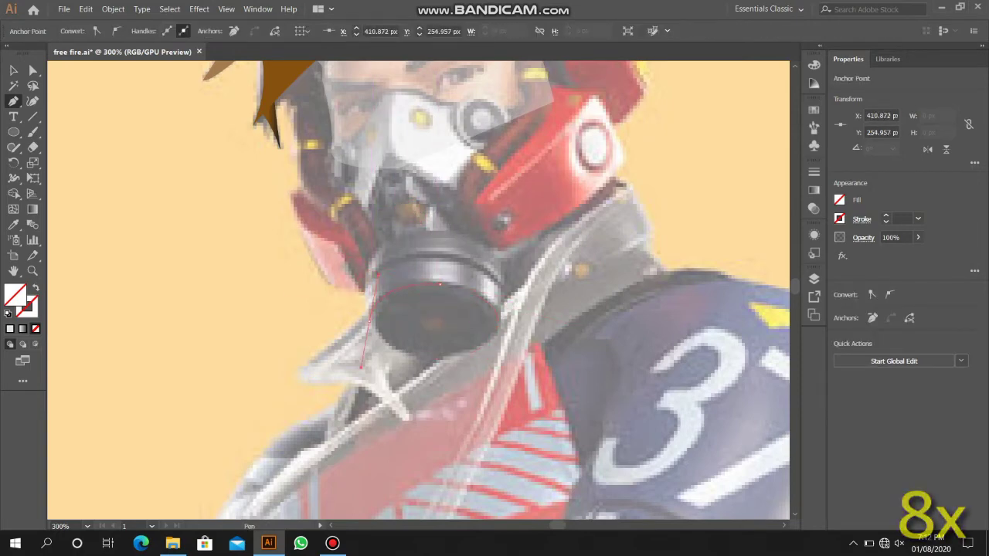
- Outline the round filter rim as a closed curve and add a small path at its bottom
left_click_drag(368, 290, 516, 293)
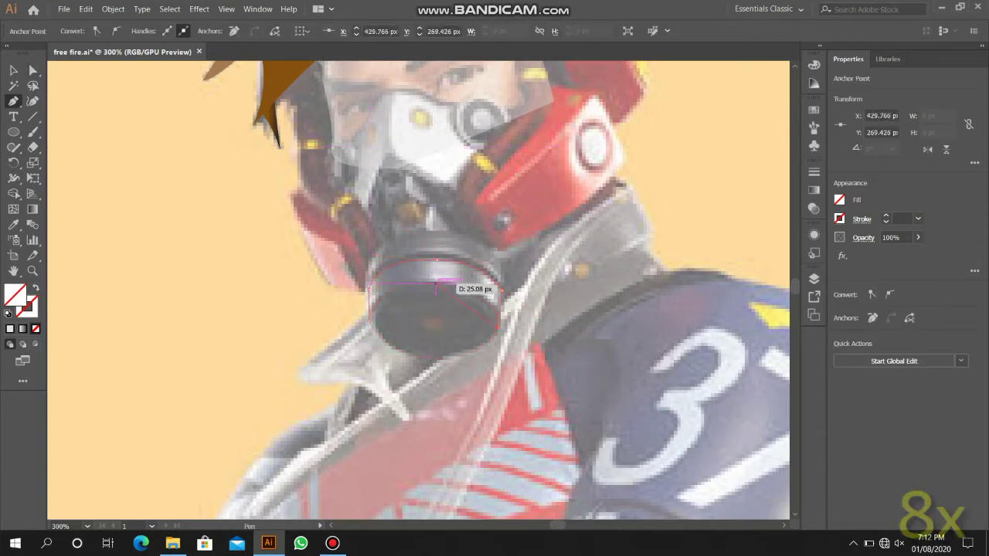
left_click_drag(503, 265, 508, 269)
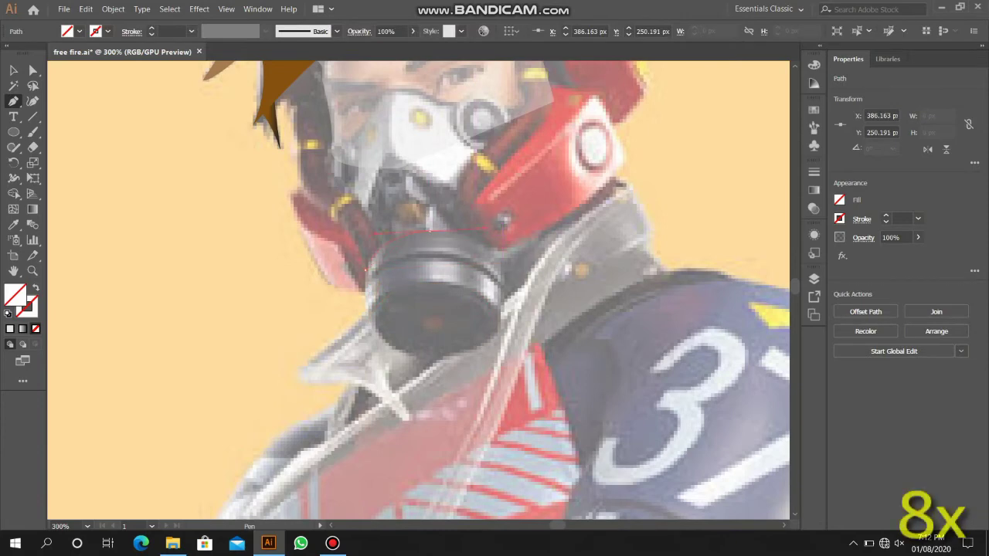
left_click_drag(429, 261, 456, 258)
left_click_drag(369, 290, 370, 292)
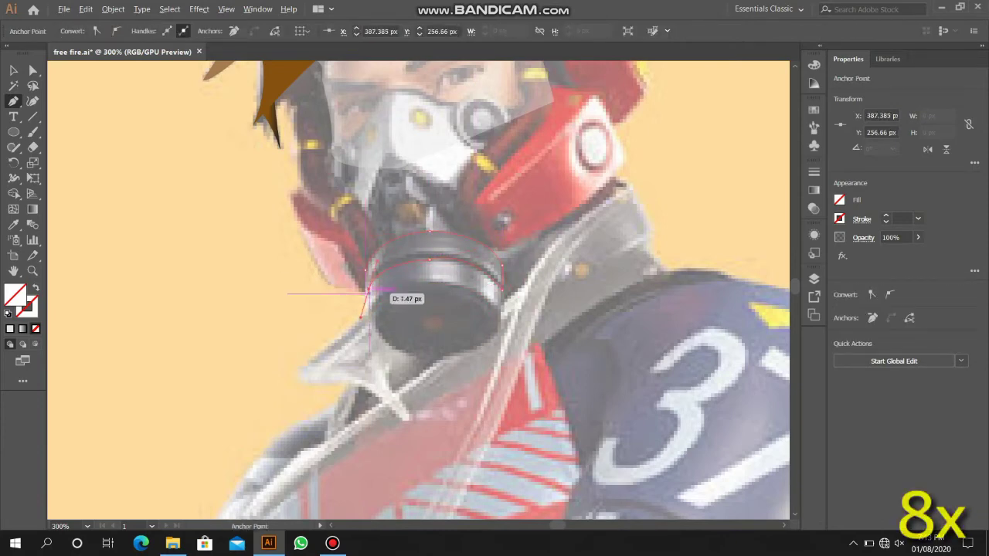
left_click_drag(424, 325, 441, 319)
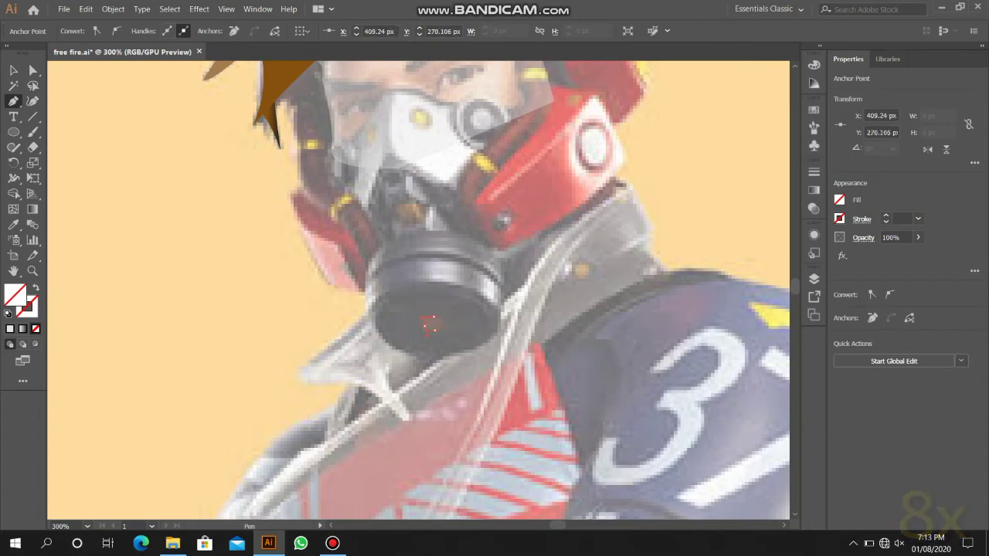
left_click_drag(421, 323, 436, 323)
- Fill the face light grey, the forehead shading grey and the eye black
scroll(417, 289, "up", 3)
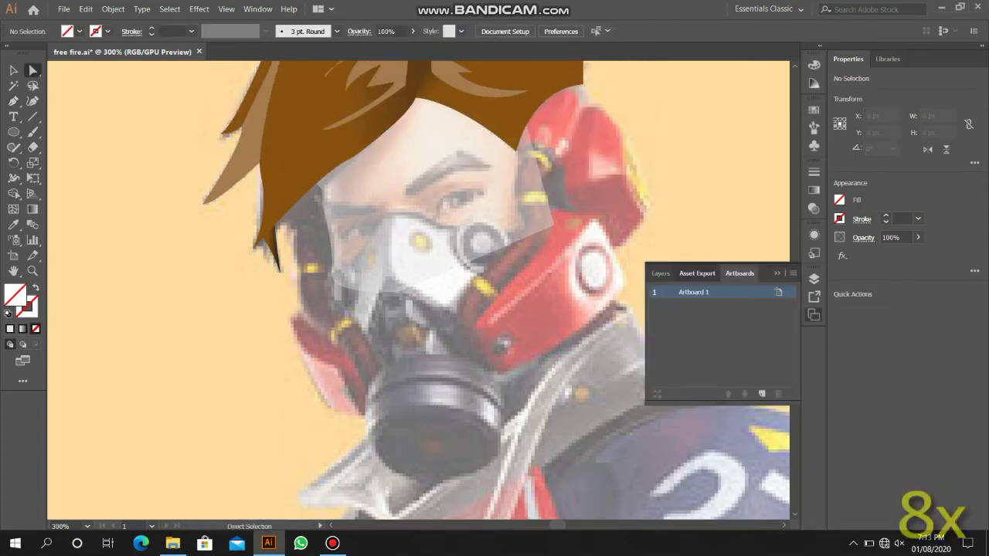
left_click(417, 105)
left_click(839, 200)
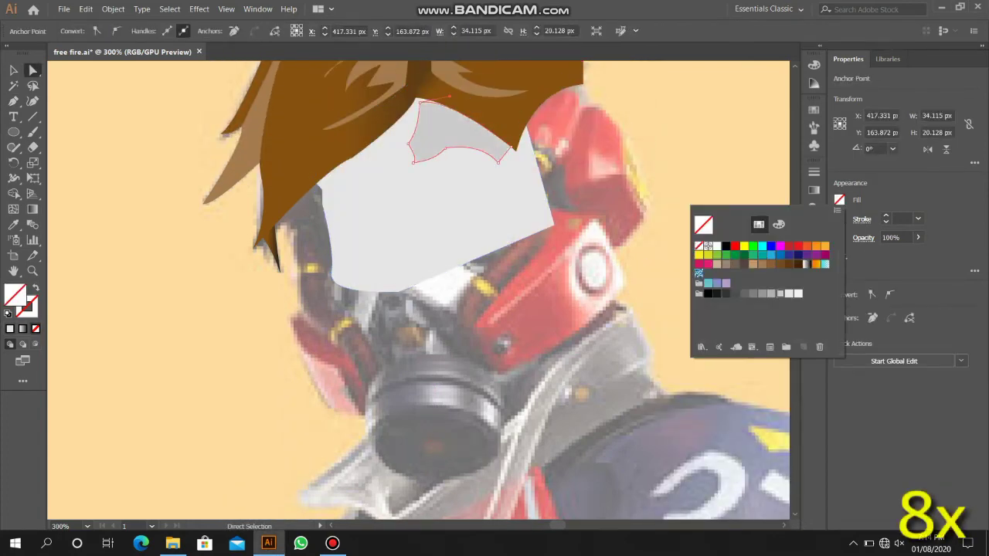
left_click(463, 140)
left_click(439, 110)
left_click(840, 199)
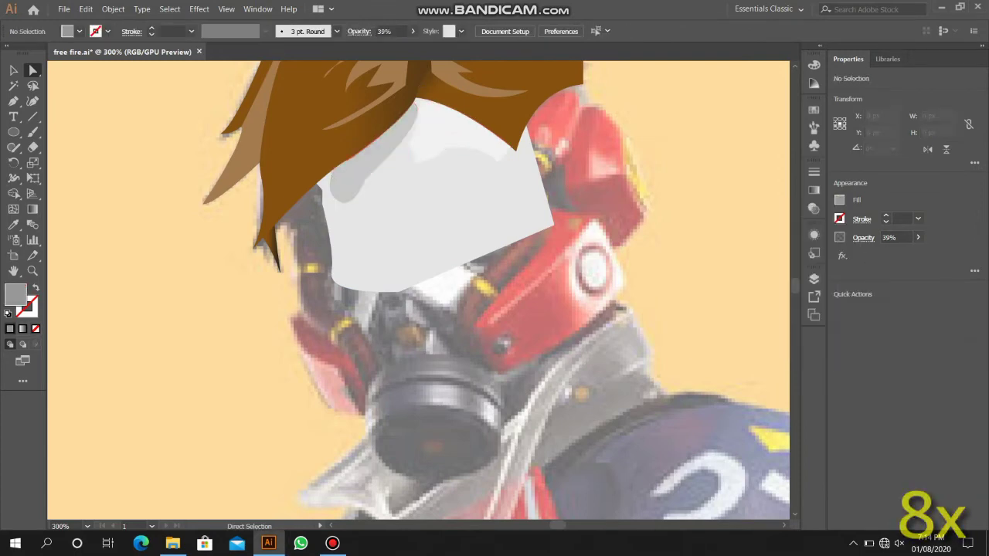
left_click(840, 199)
- Draw a closed eyebrow shape and fill it black
left_click(726, 245)
left_click(410, 204)
left_click(445, 179)
left_click(460, 152)
left_click(489, 166)
left_click(839, 199)
left_click(725, 246)
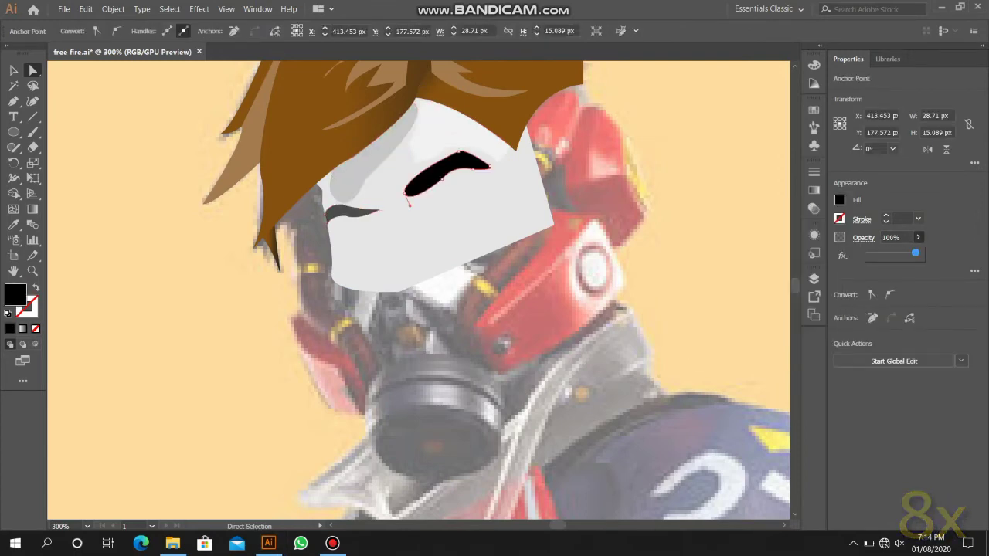
left_click(620, 30)
- Shift the base colour toward red in the recolour settings, then close them without saving
left_click(725, 245)
left_click(400, 316)
mouse_move(409, 229)
left_mouse_down()
mouse_move(455, 208)
mouse_move(475, 221)
mouse_move(453, 229)
mouse_move(441, 276)
mouse_move(479, 239)
left_mouse_up()
left_click(663, 434)
left_click(519, 287)
- Fill the left helmet strip and right helmet piece red
left_click(840, 199)
left_click(781, 293)
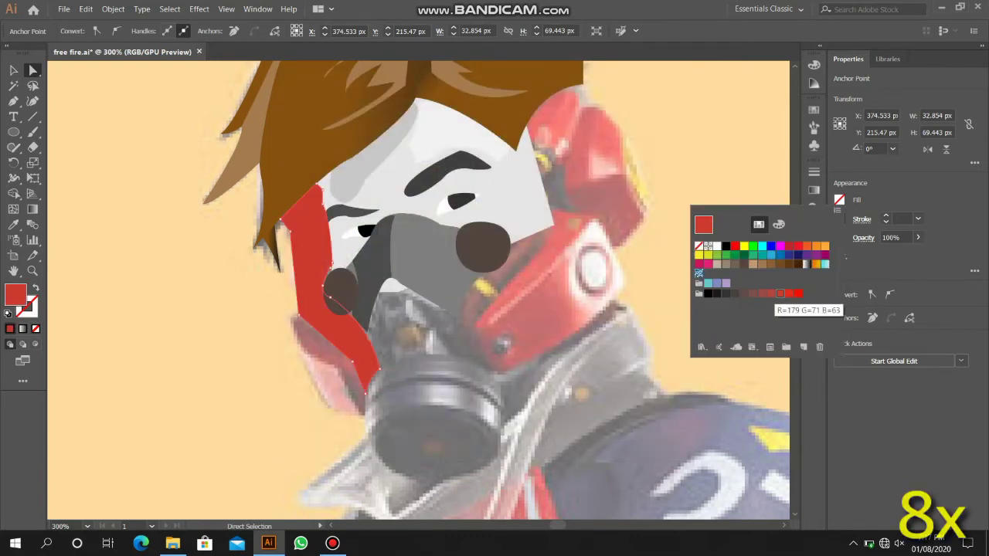
left_click(588, 231)
left_click(840, 199)
- Fill the right helmet piece solid red and the lower-left cheek piece a darker red
left_click(781, 293)
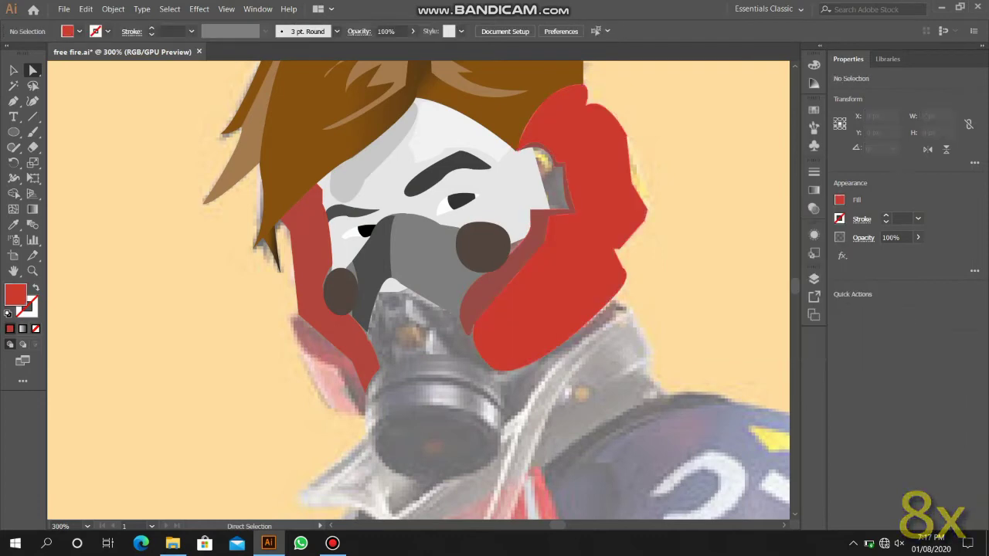
scroll(494, 310, "down", 1)
left_click(840, 199)
left_click(781, 293)
left_click(840, 199)
left_click(780, 293)
key("ctrl+shift+a")
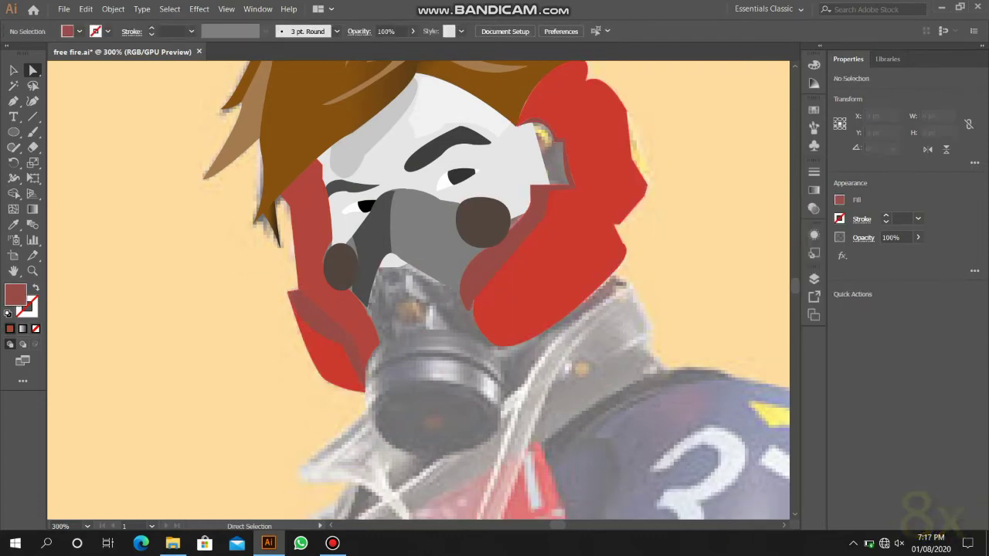
- Fill the mouth outline and lower mask band dark brown and the upper band black
left_click(408, 267)
left_click(840, 200)
left_click(744, 264)
left_click(433, 344)
left_click(840, 199)
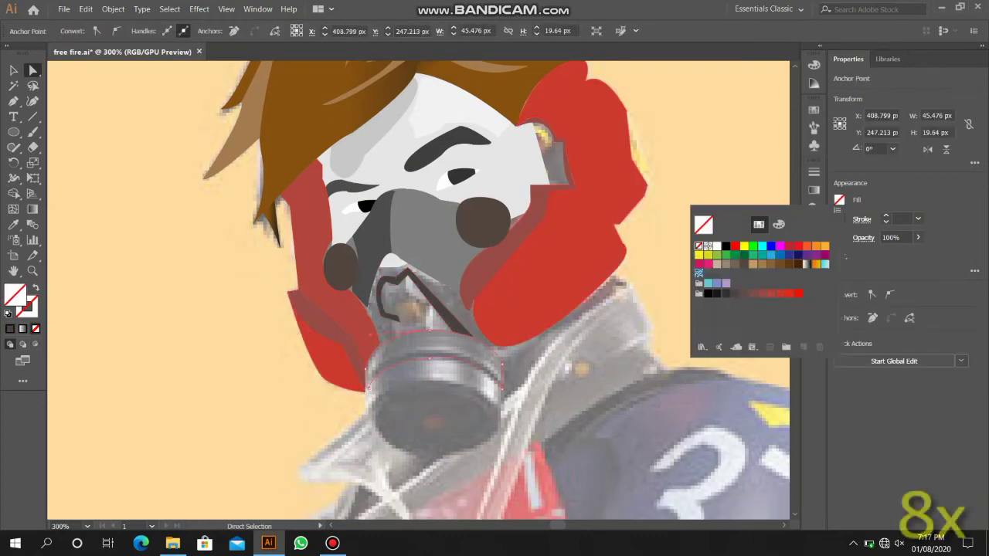
left_click(744, 263)
left_click(726, 246)
- Give the filter black and the filter ellipse a darker brown fill
left_click(433, 421)
left_click(840, 200)
left_click(698, 245)
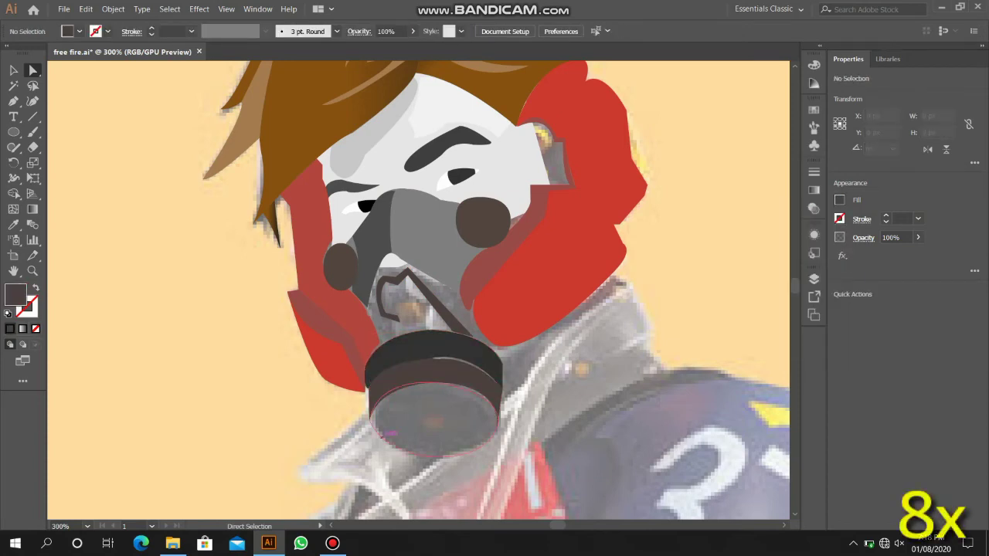
left_click(840, 199)
left_click(762, 263)
left_click(790, 264)
key("ctrl+shift+a")
- Fill the mask interior inside the mouth outline brown
scroll(433, 348, "down", 1)
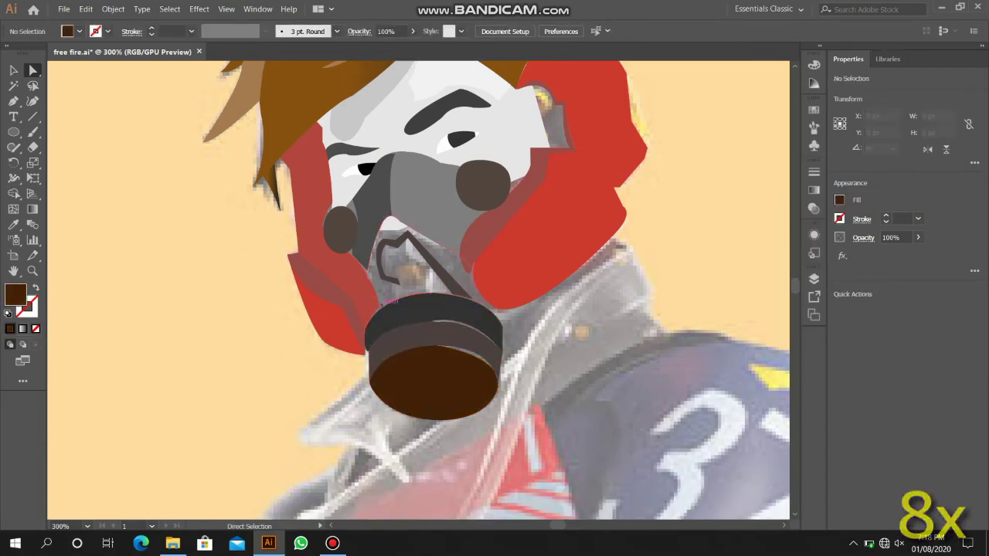
left_click(417, 240)
left_click(840, 199)
left_click(771, 264)
- Zoom in and drag anchors to flatten the filter band and reshape the ellipse
key("ctrl+shift+a")
key("ctrl+equal")
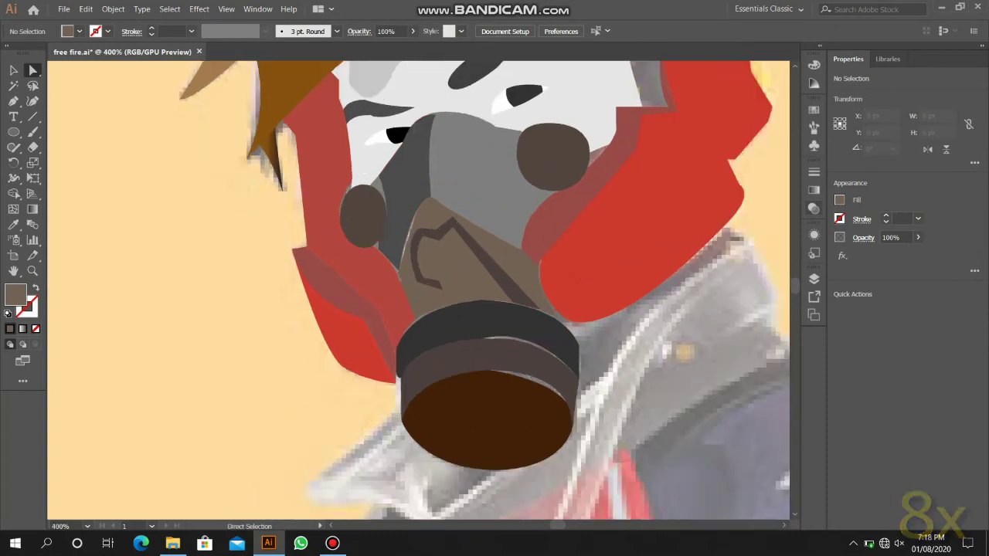
scroll(479, 309, "down", 1)
left_click(411, 304)
left_click_drag(541, 287, 569, 311)
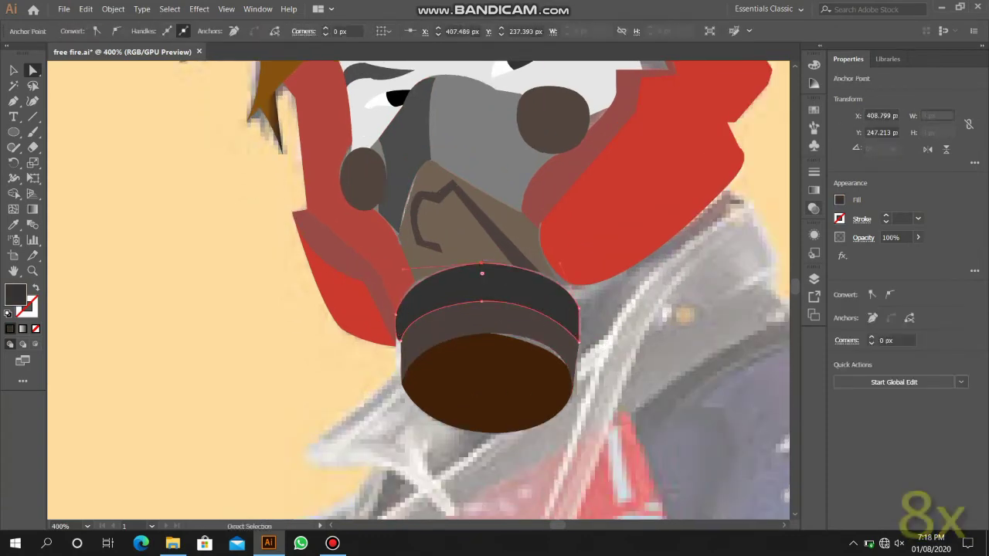
scroll(494, 309, "down", 1)
left_click_drag(542, 248, 591, 249)
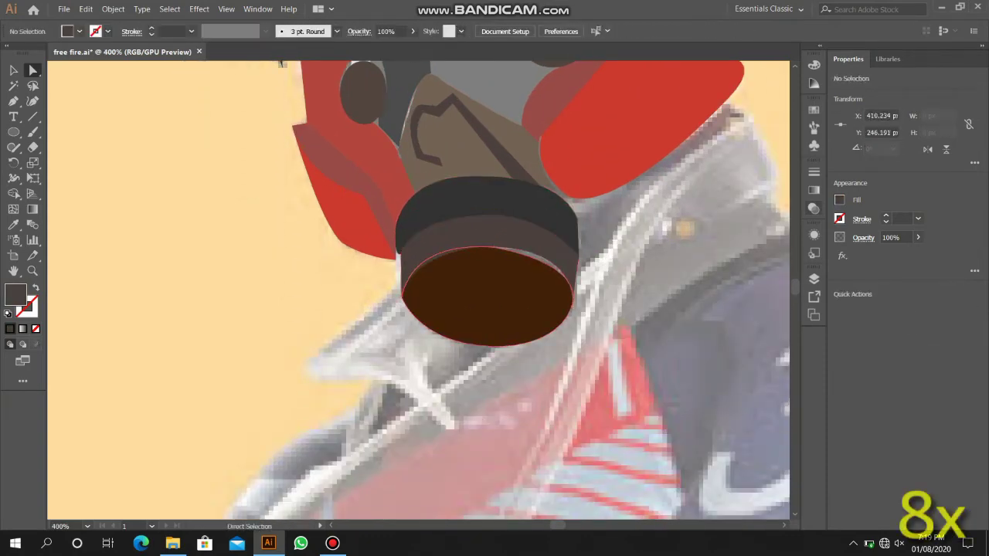
key("ctrl+shift+a")
- Fill the helmet's small stripe, curved piece and right strip yellow with a 0.25 pt black stroke
scroll(494, 309, "up", 1)
left_click(576, 292)
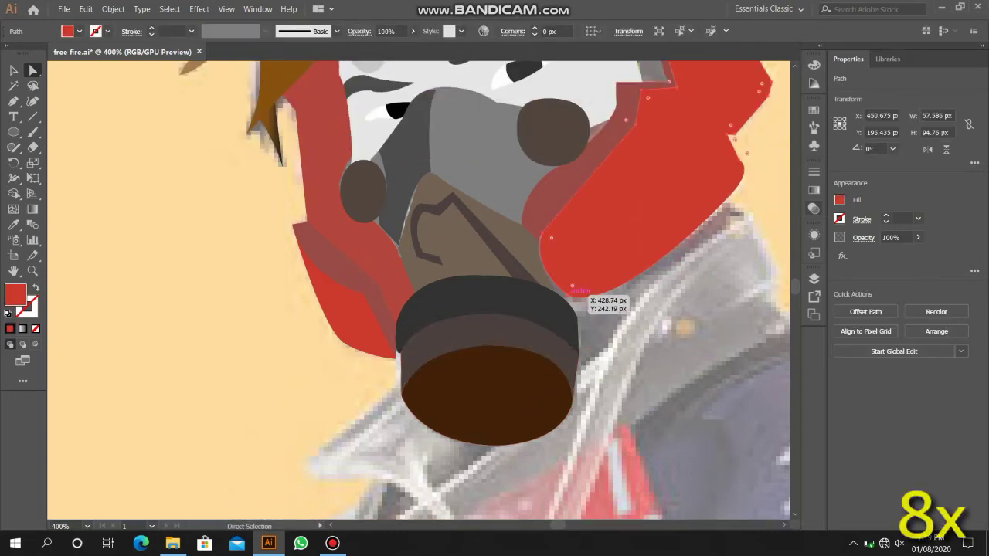
left_click(543, 230)
scroll(495, 309, "up", 1)
left_click(839, 200)
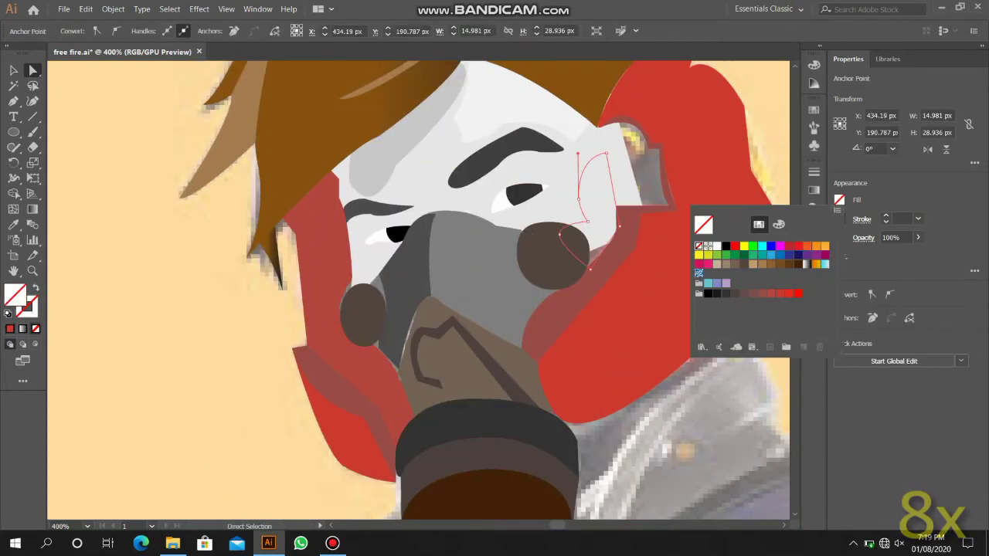
left_click(727, 263)
left_click(323, 284)
left_click(839, 199)
left_click(744, 245)
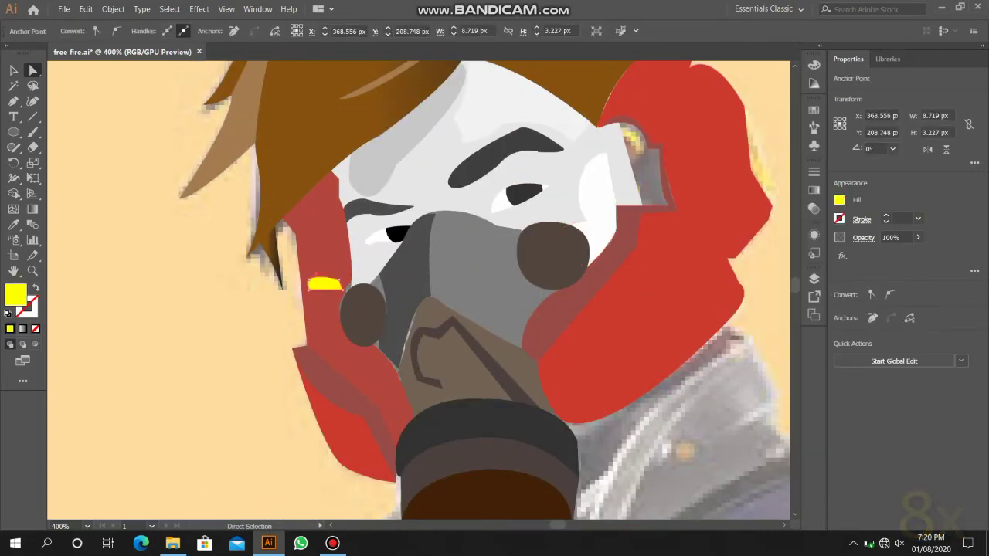
left_click(367, 364)
left_click(839, 200)
left_click(744, 245)
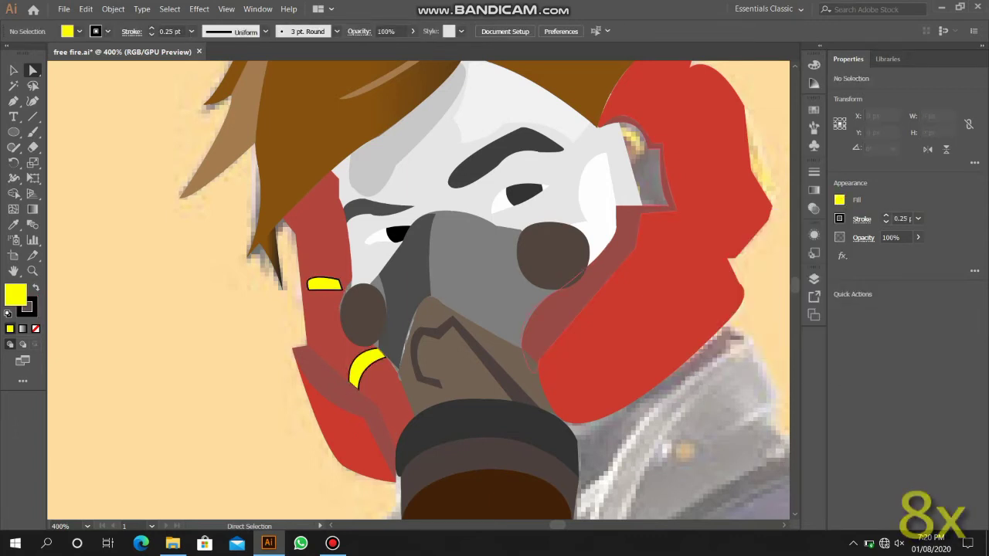
left_click(555, 312)
key("ctrl+shift+a")
- Make the ear piece white with a black edge
key("v")
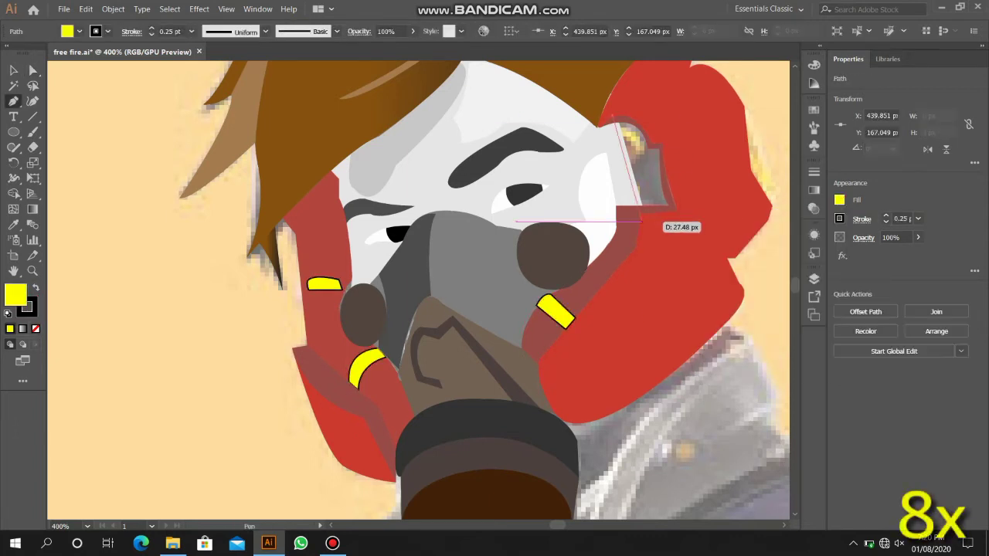
left_click(641, 166)
left_click(839, 199)
left_click(707, 246)
key("ctrl+shift+a")
left_click(641, 166)
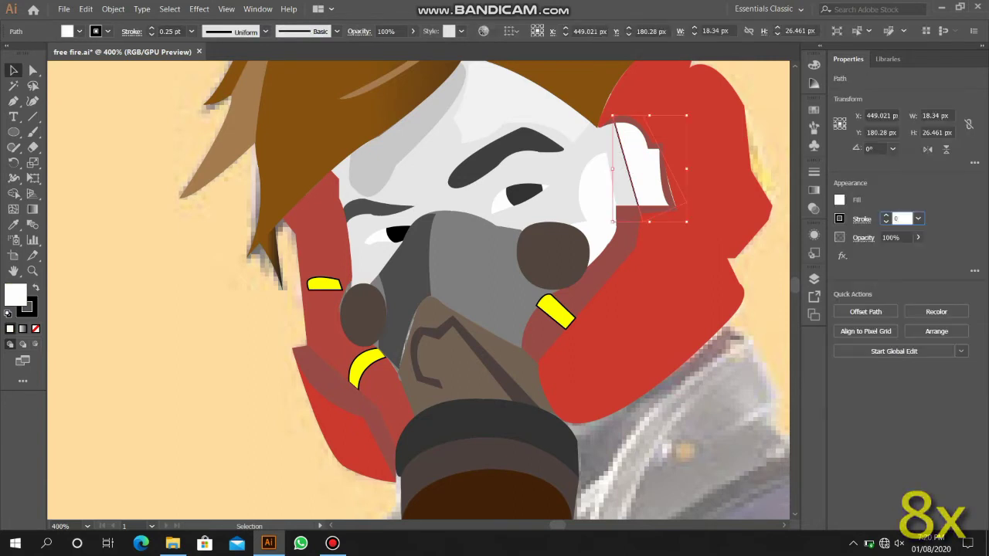
- Select the grey mask path and its anchor points with the Direct Selection tool
left_click(325, 309)
key("a")
key("ctrl+shift+a")
left_click(456, 255)
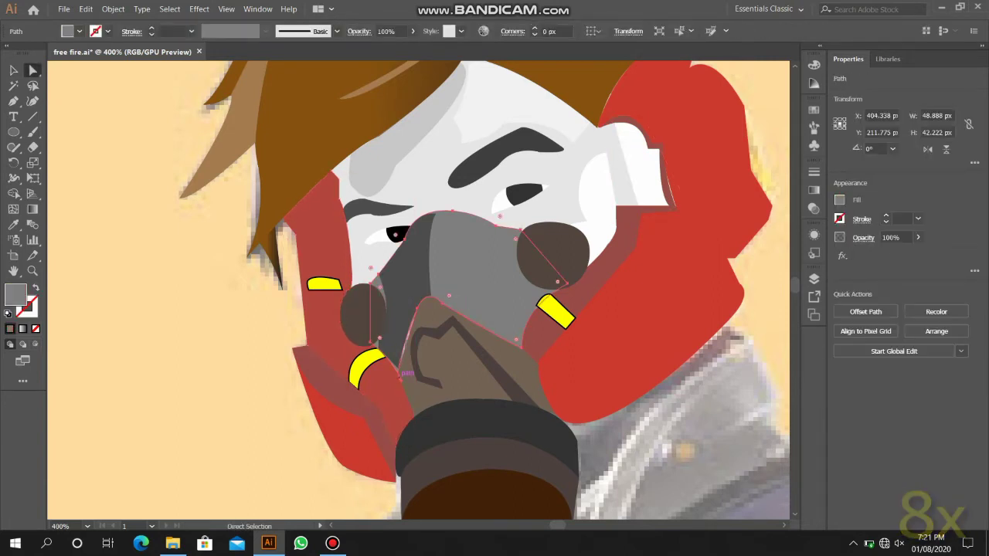
scroll(417, 294, "down", 1)
left_click_drag(433, 272, 434, 271)
left_click(395, 334)
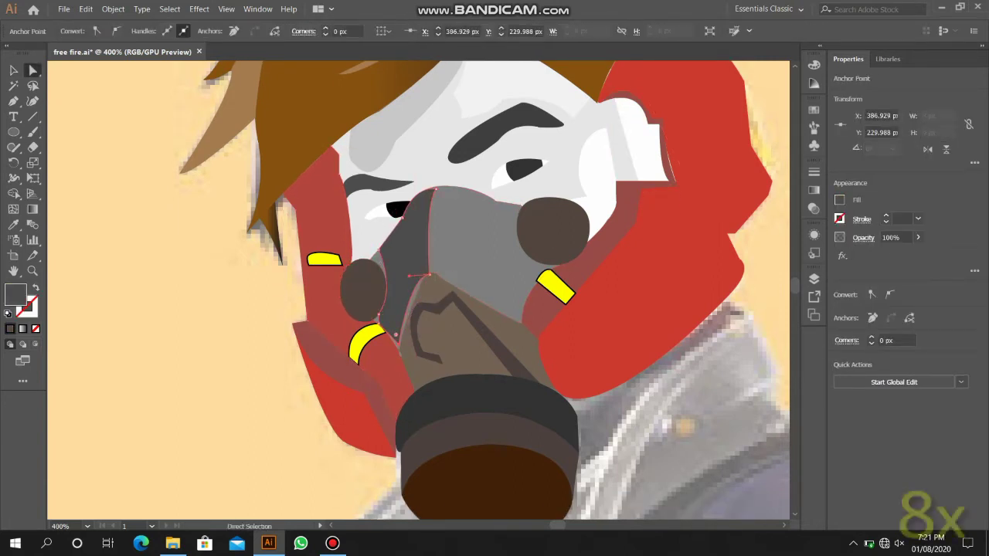
- Fill the two small lens ellipses on the grey mask yellow
left_click(400, 249)
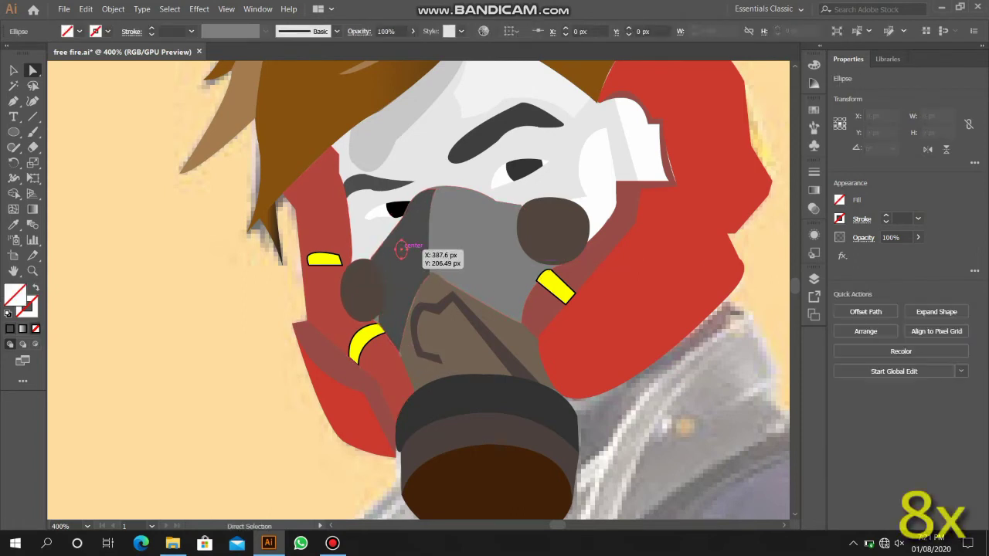
left_click(839, 200)
left_click(743, 245)
left_click(495, 264)
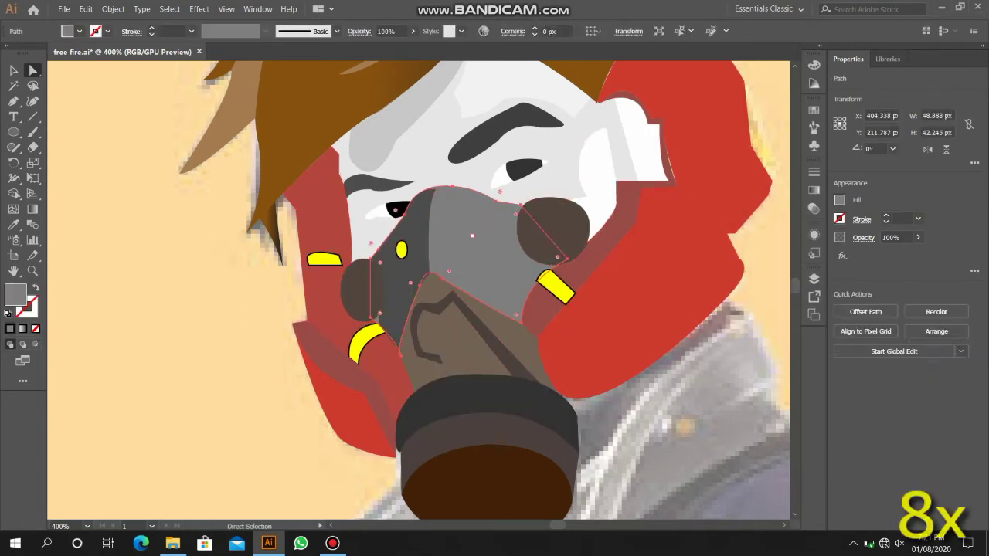
right_click(495, 265)
key("Escape")
key("ctrl+minus")
left_click(463, 229)
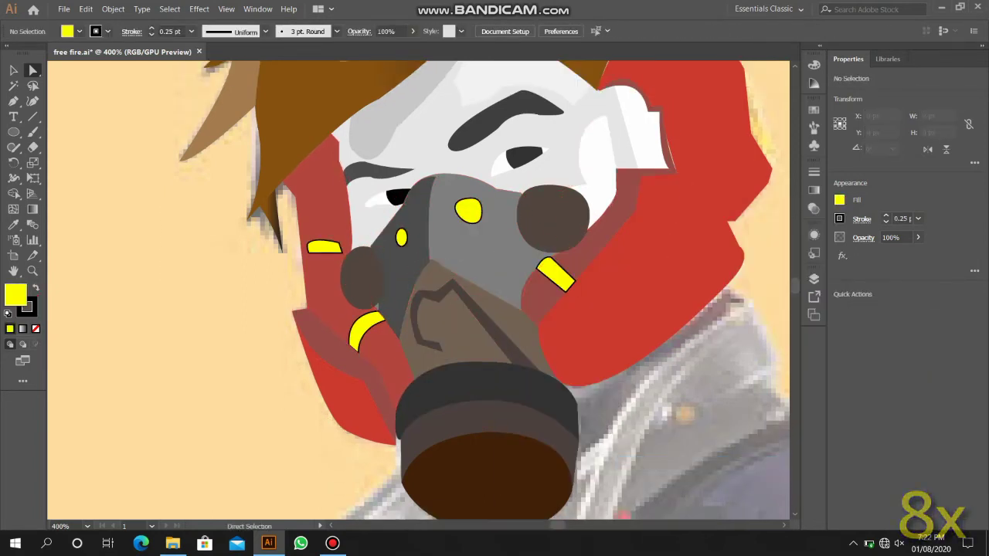
key("ctrl+minus")
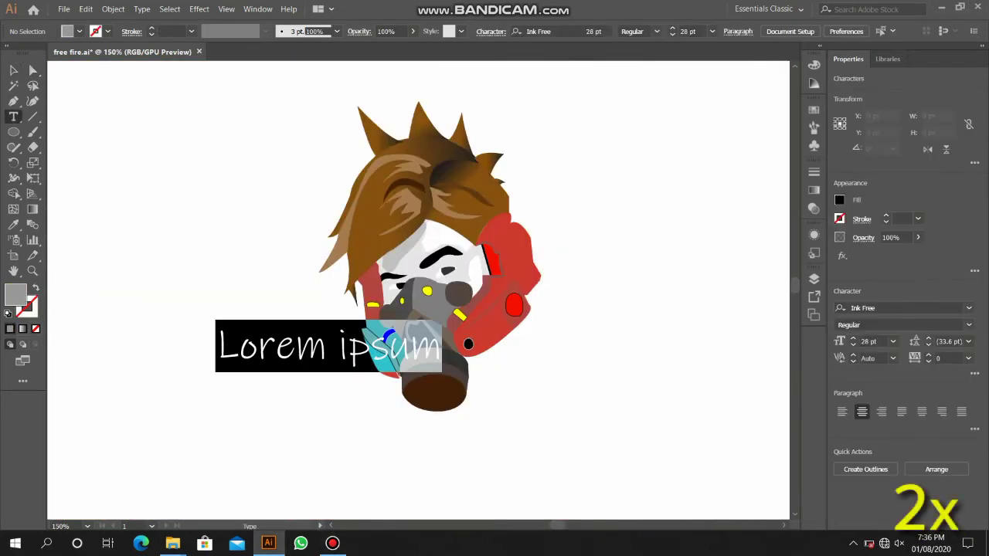
- Replace the placeholder with 'DYNAMIC SMOKER' in Ink Free and move it below the face
type("DYNAMI")
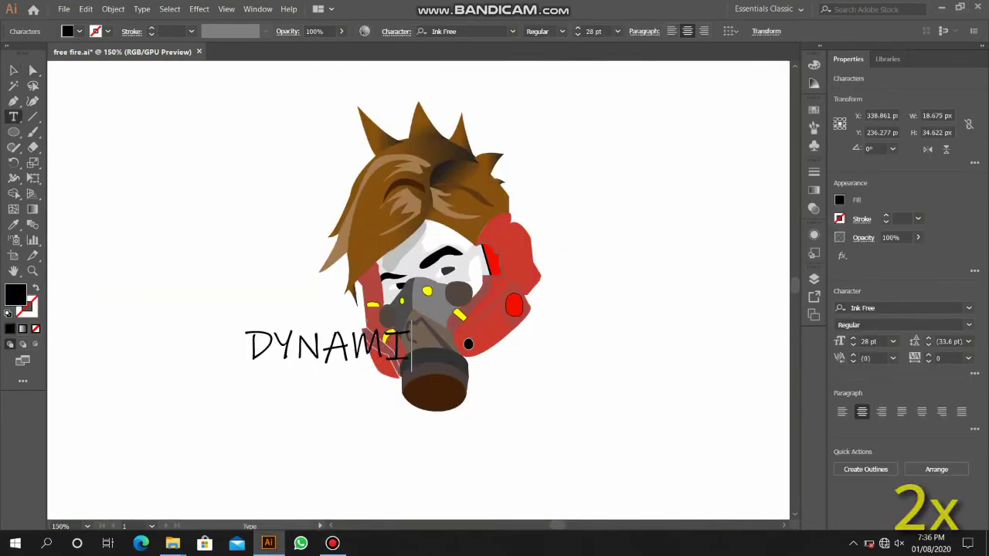
type("C SMOKER")
key("Escape")
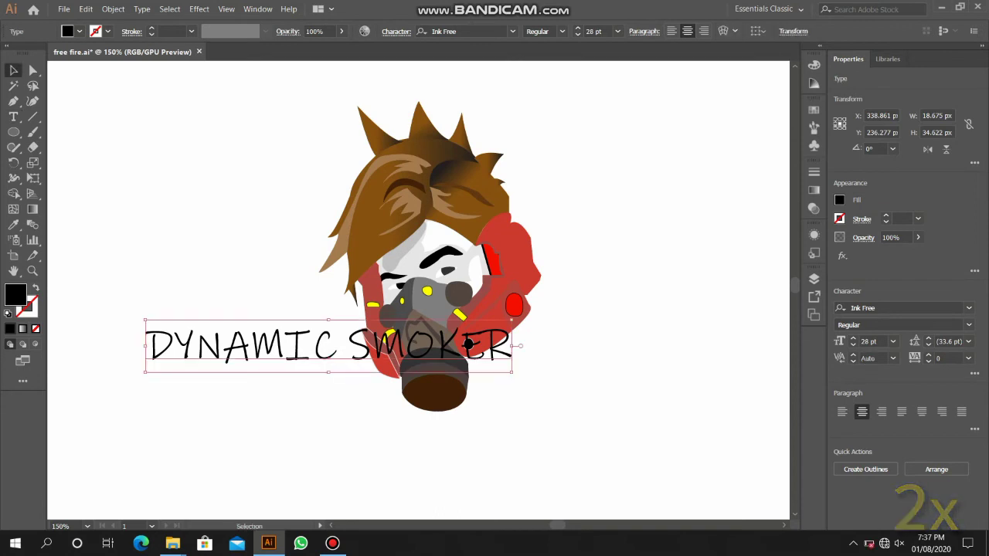
left_click_drag(332, 348, 404, 382)
left_click(896, 307)
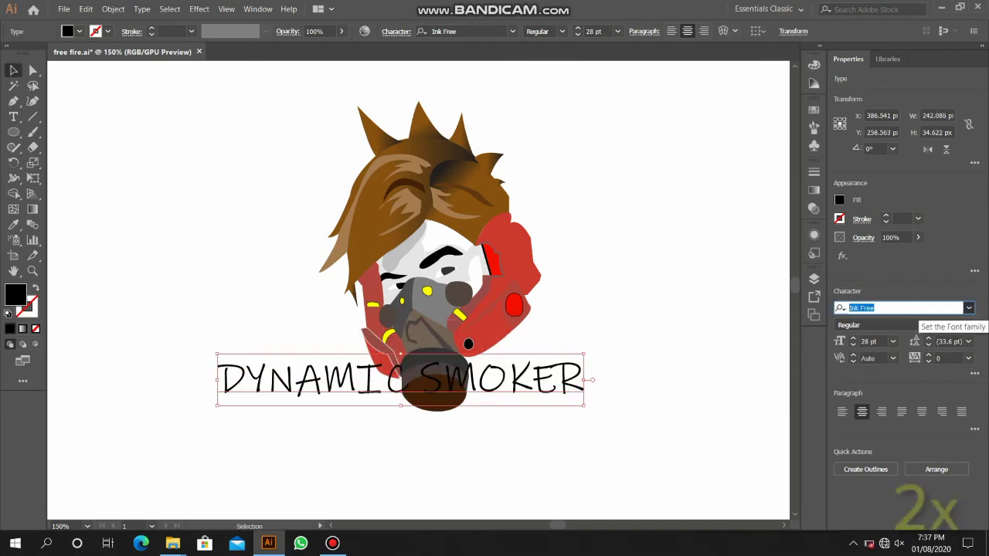
left_click(896, 308)
key("Return")
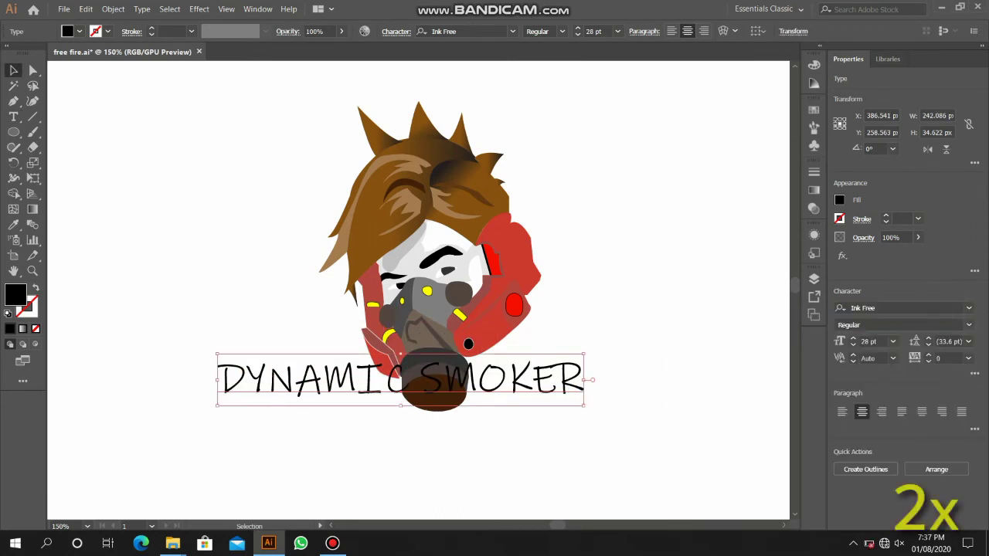
- Nudge the title slightly and send it behind the character artwork
left_click_drag(302, 380, 321, 386)
right_click(314, 176)
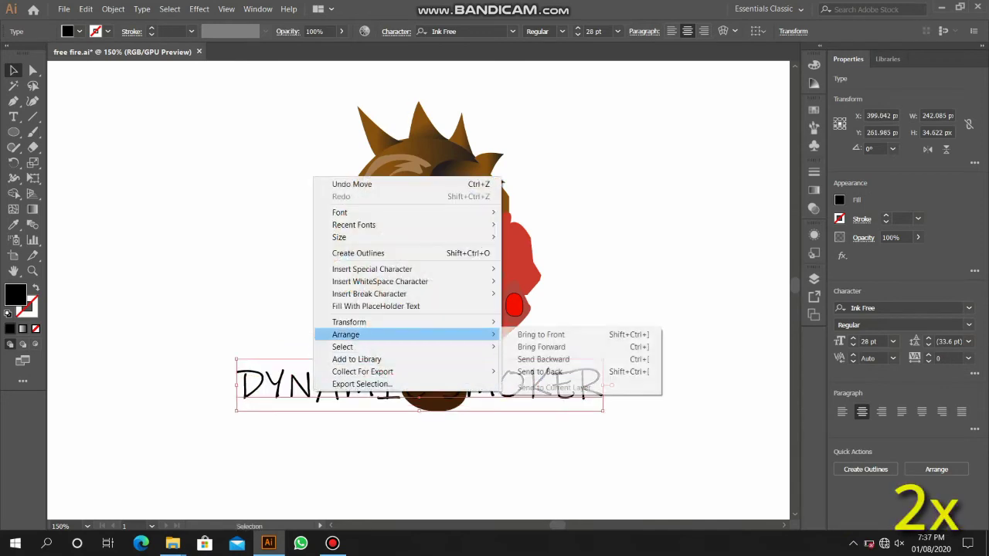
left_click(540, 372)
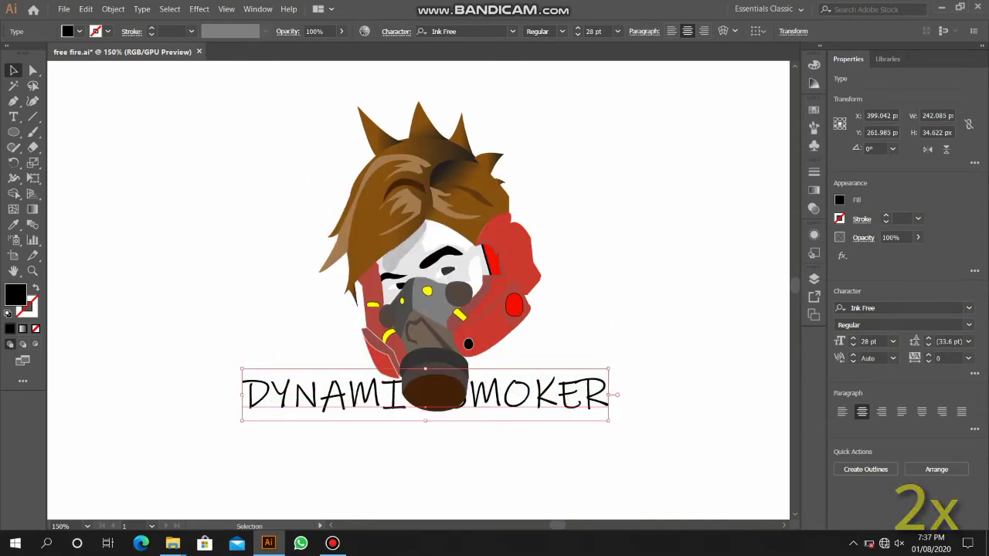
- Add a 6 pt black stroke to the title, with the white fill stacked above it
key("shift+F6")
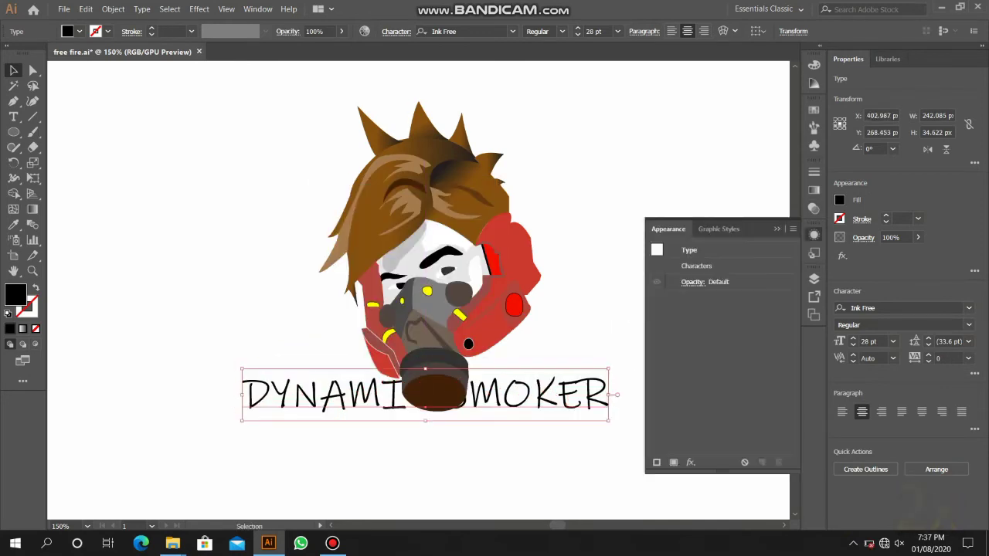
left_click(793, 229)
left_click(839, 245)
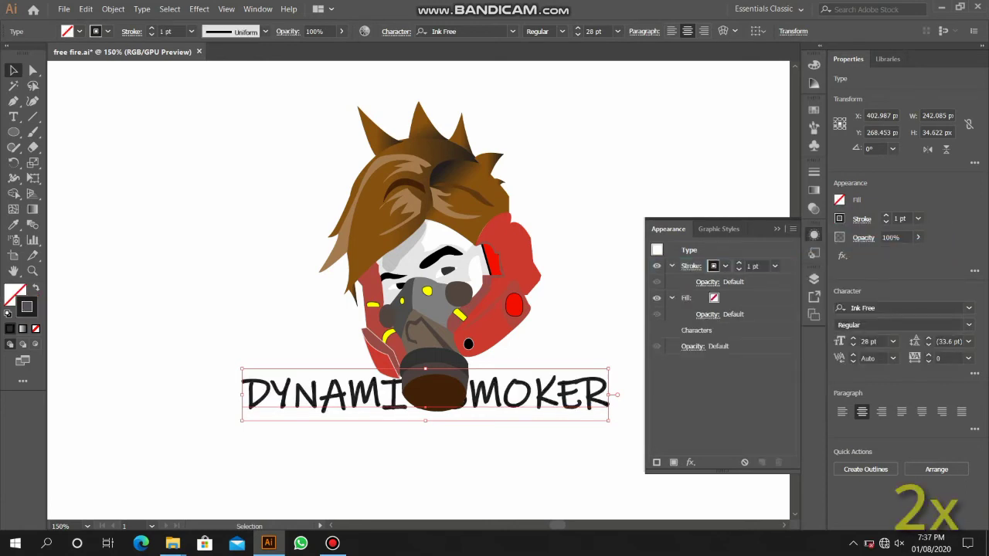
left_click(725, 298)
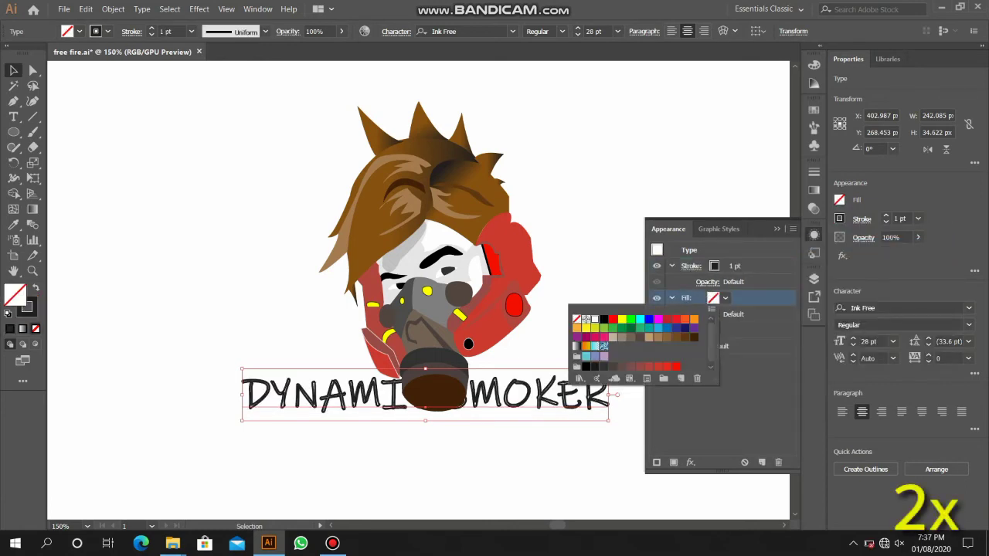
left_click(585, 319)
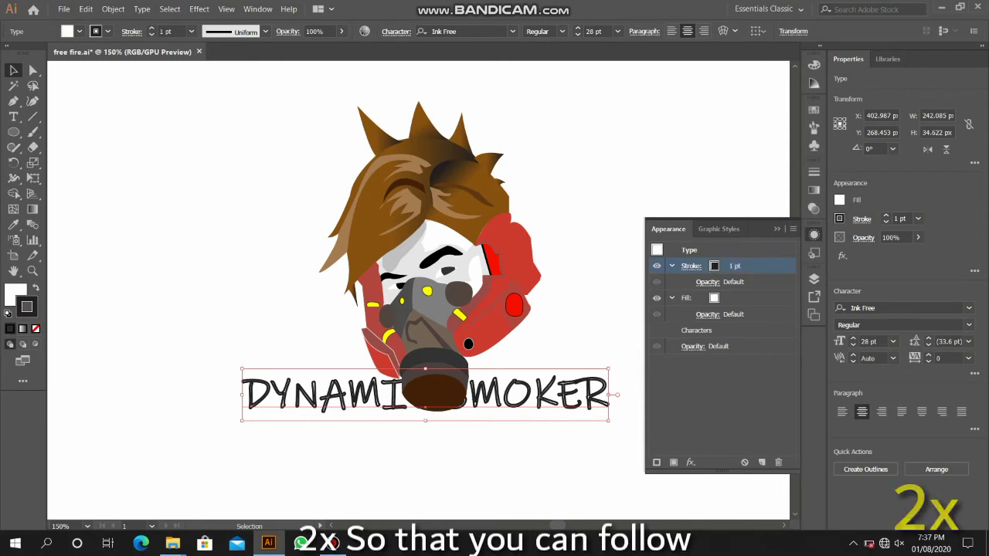
left_click_drag(686, 299, 686, 266)
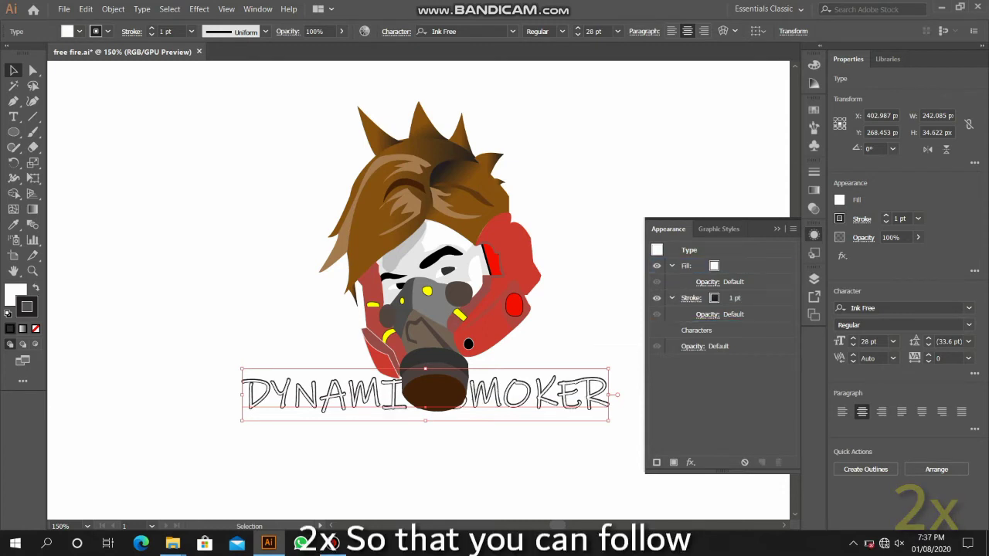
key("Up")
key("Up")
key("Up")
key("Up")
key("Up")
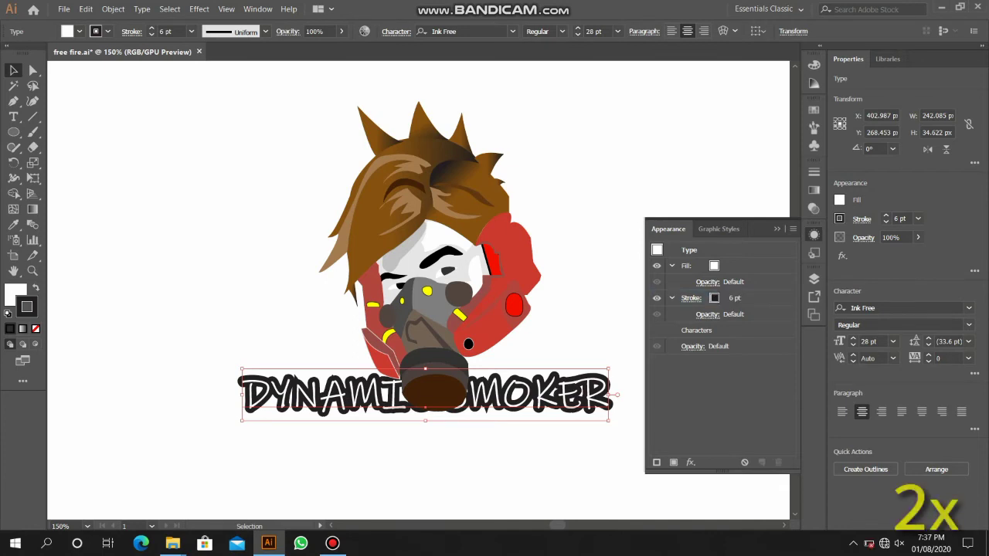
- Add two more strokes to the title, keeping the white fill on top of them
left_click(793, 229)
left_click(834, 244)
left_click(793, 229)
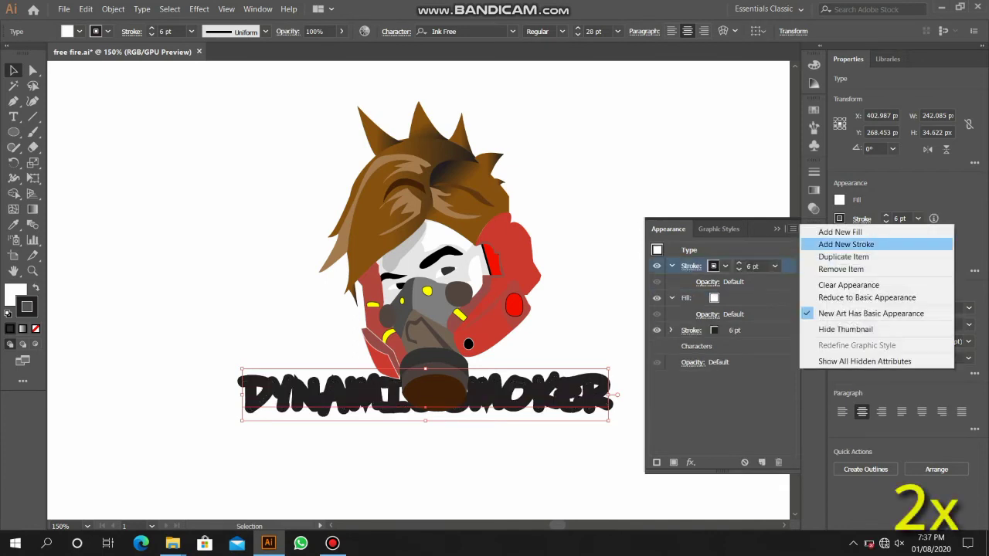
left_click(834, 244)
left_click_drag(695, 266, 695, 354)
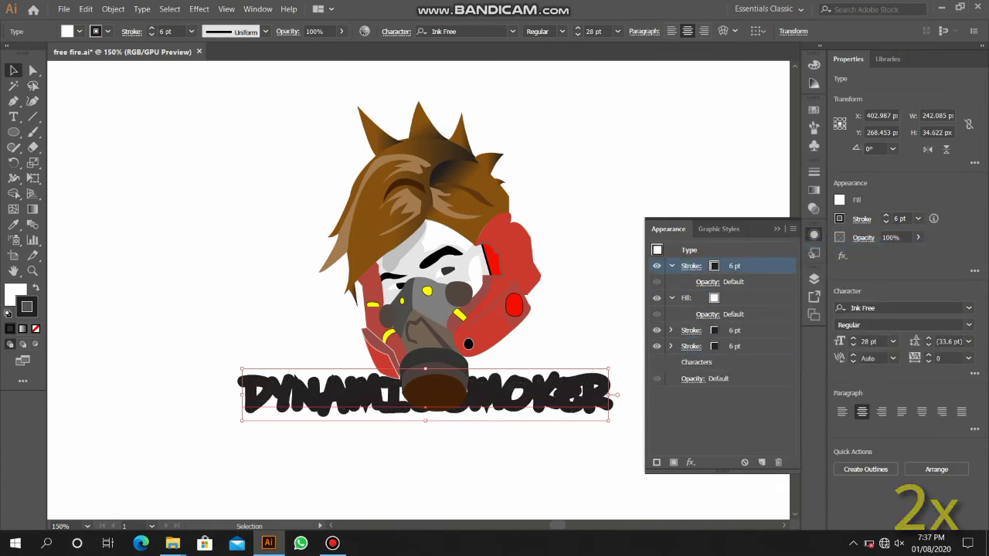
left_click_drag(686, 297, 686, 263)
- Make the middle stroke 8 pt red and the outer 11 pt stroke yellow
left_click(734, 329)
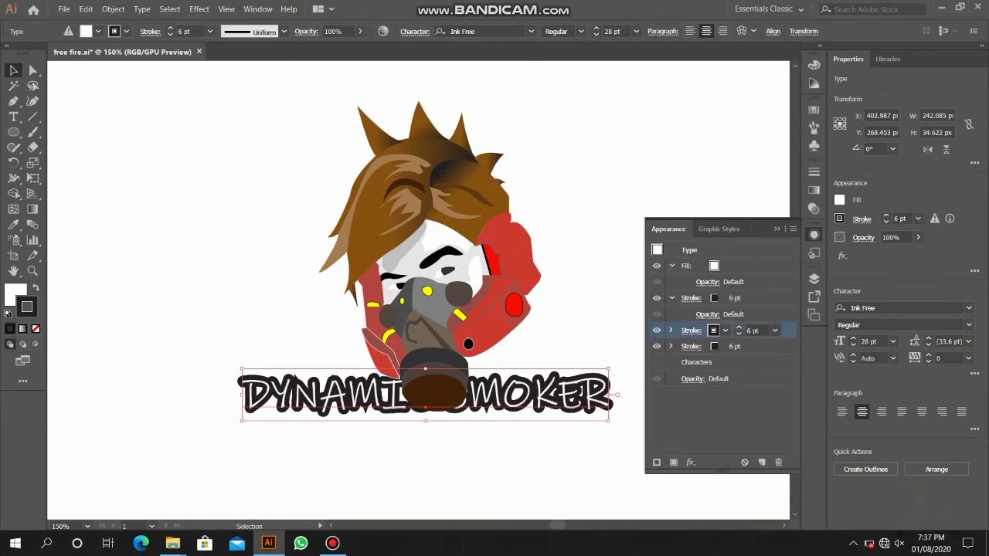
key("Up")
key("Up")
key("Up")
left_click(734, 346)
key("Up")
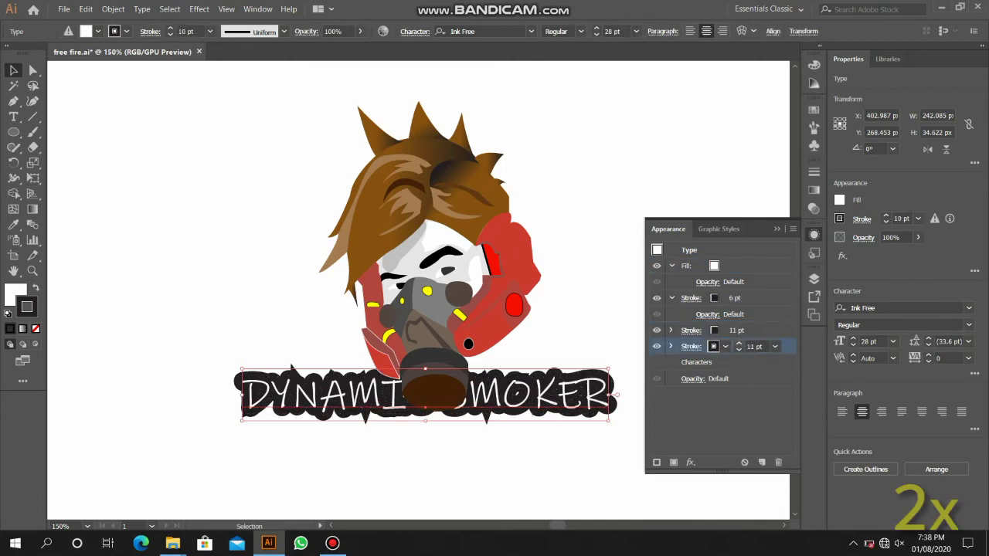
left_click(714, 331)
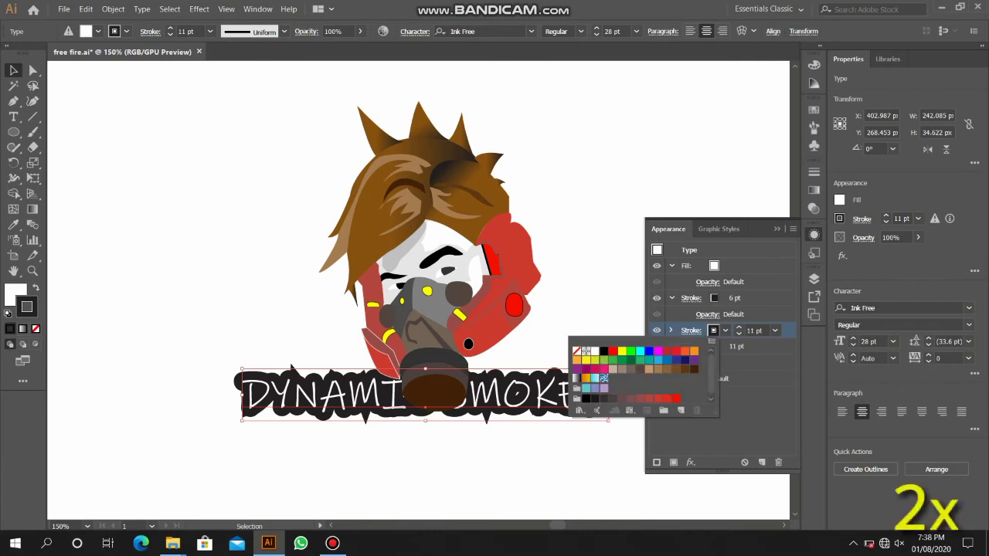
left_click(613, 350)
left_click(714, 346)
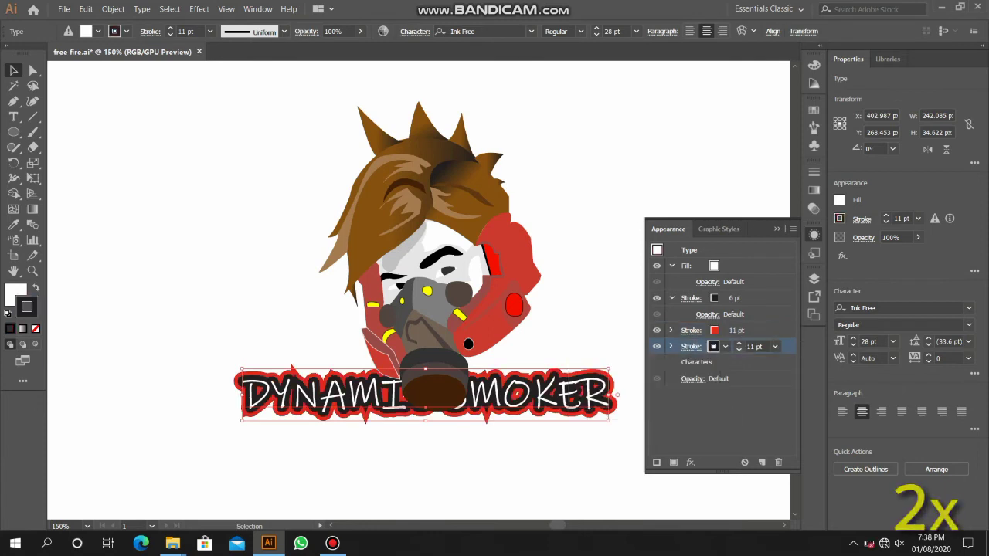
left_click(622, 367)
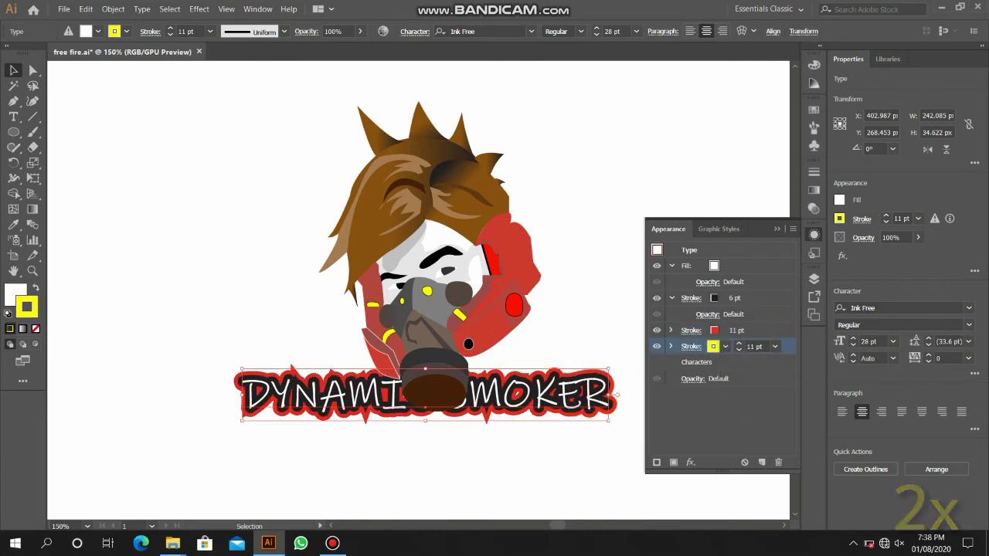
left_click(734, 330)
key("Down")
key("Down")
key("Down")
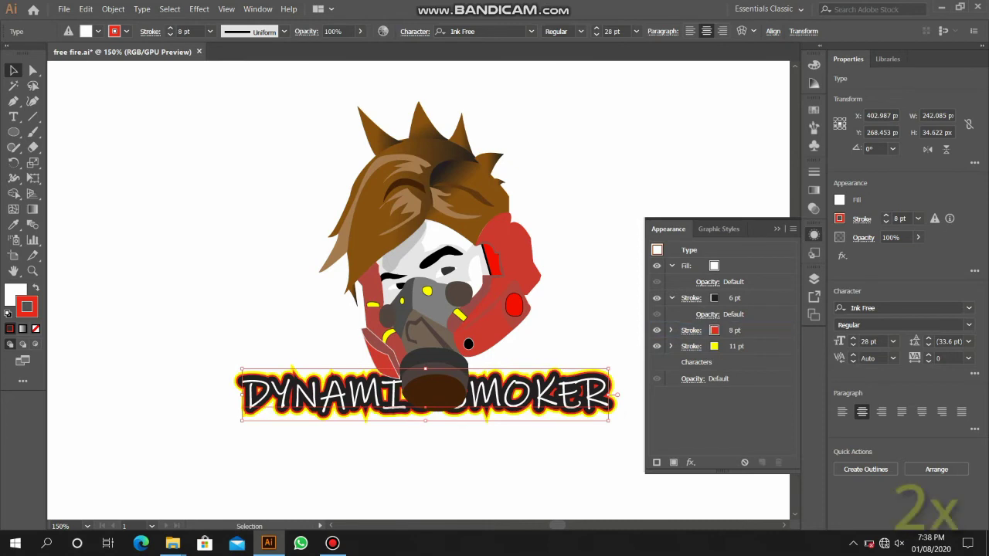
left_click(734, 297)
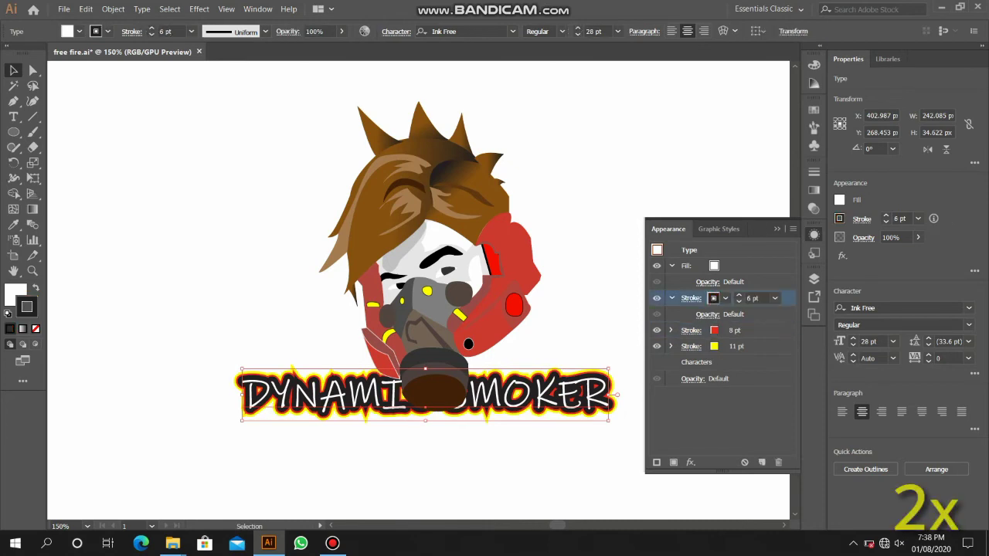
left_click(814, 190)
left_click(814, 208)
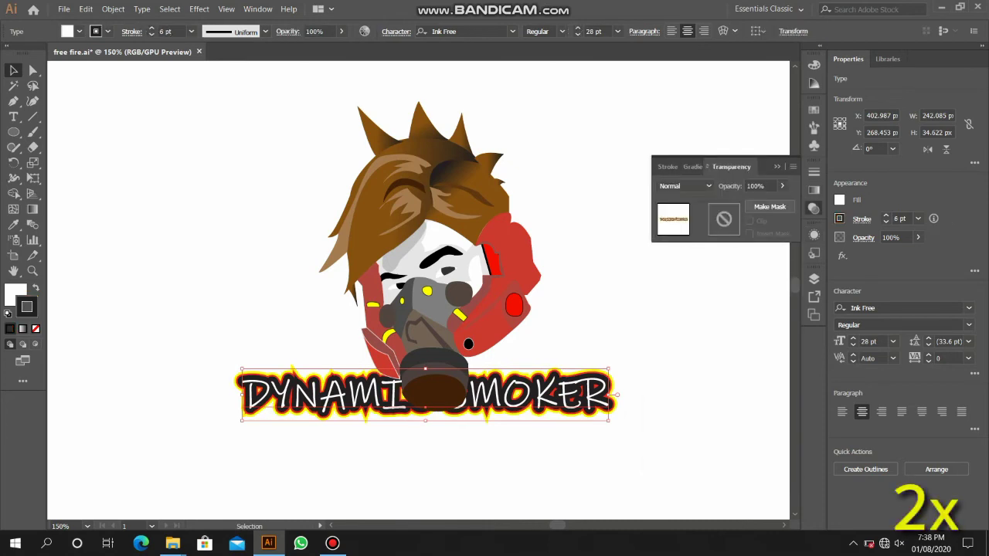
left_click(814, 172)
left_click(814, 278)
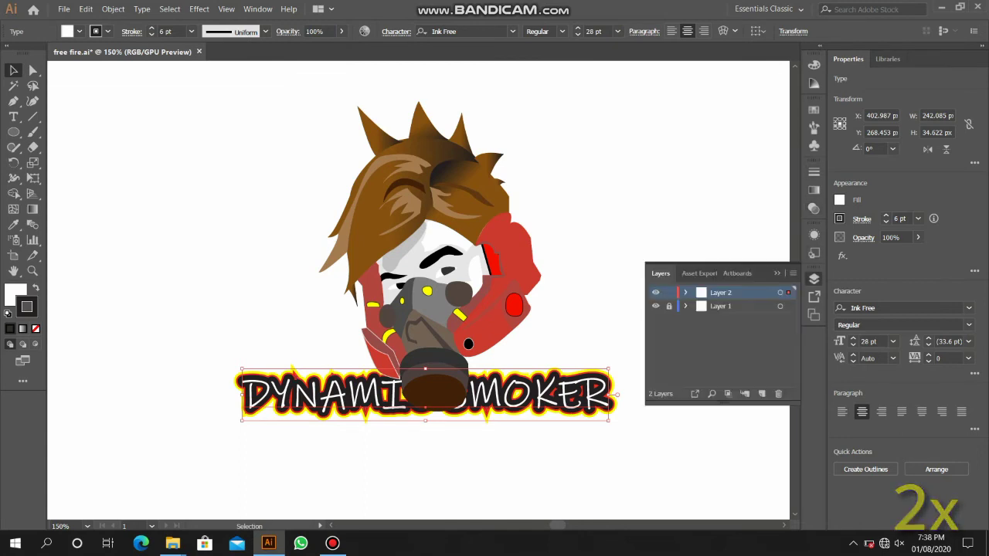
left_click(813, 234)
left_click(696, 330)
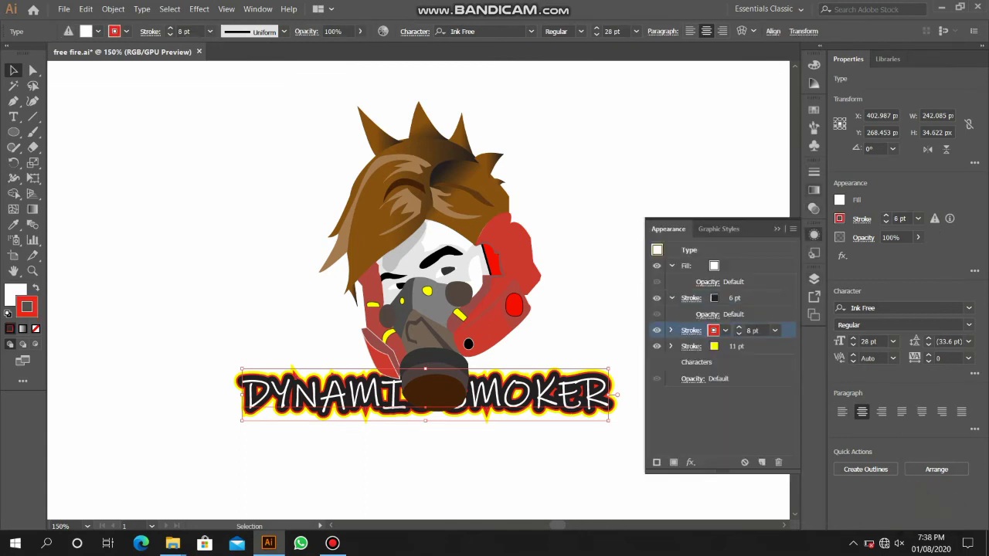
left_click(814, 209)
left_click(814, 171)
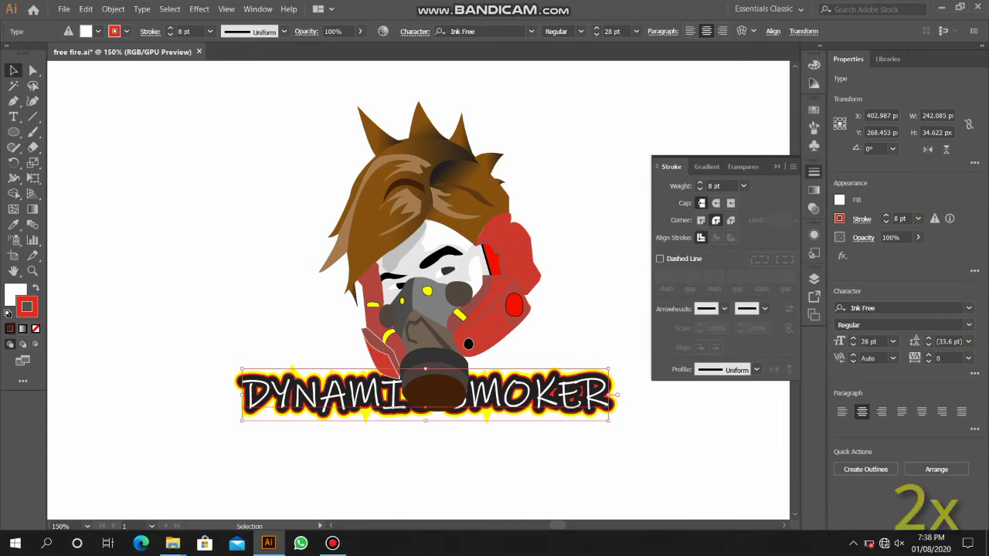
left_click(813, 278)
left_click(813, 279)
left_click(813, 234)
left_click(691, 346)
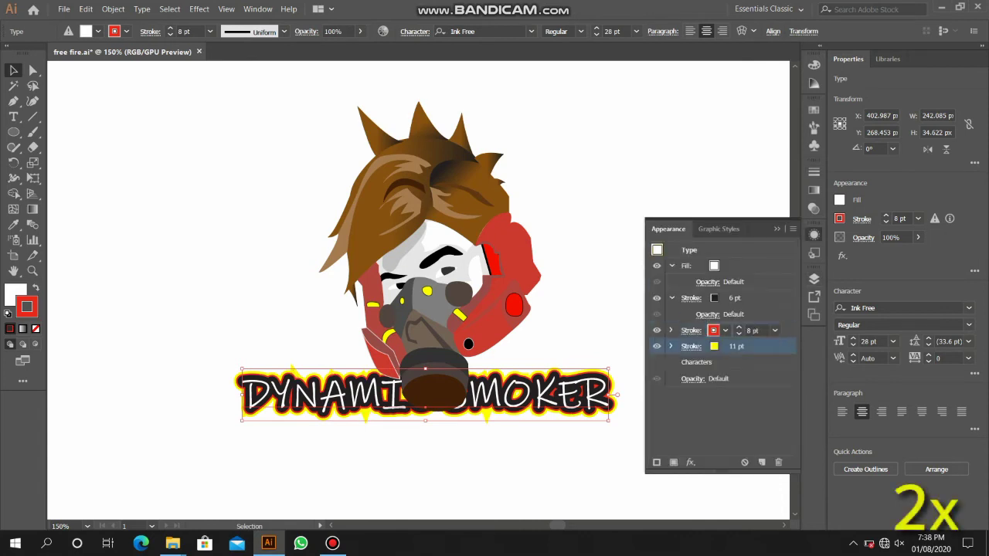
left_click(814, 209)
left_click(814, 171)
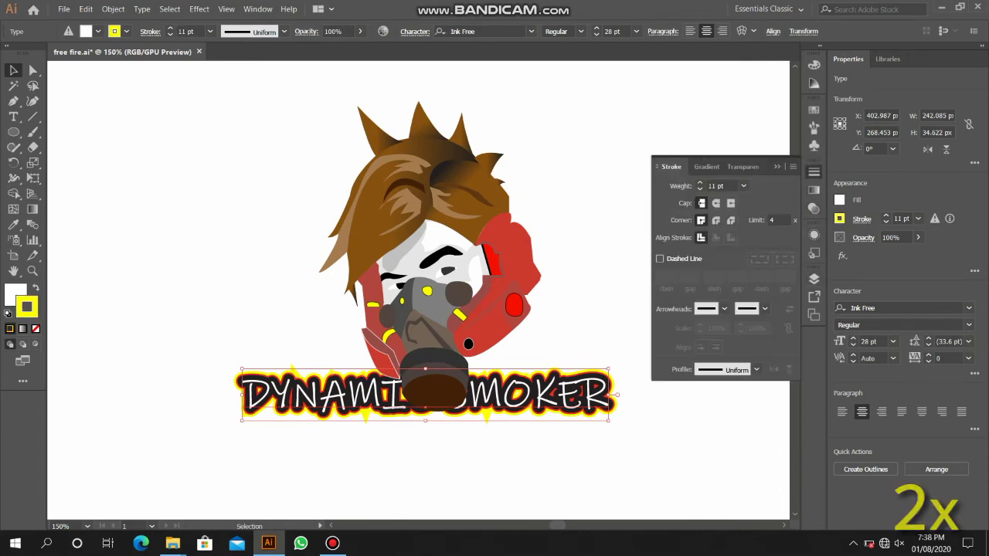
key("ctrl+shift+a")
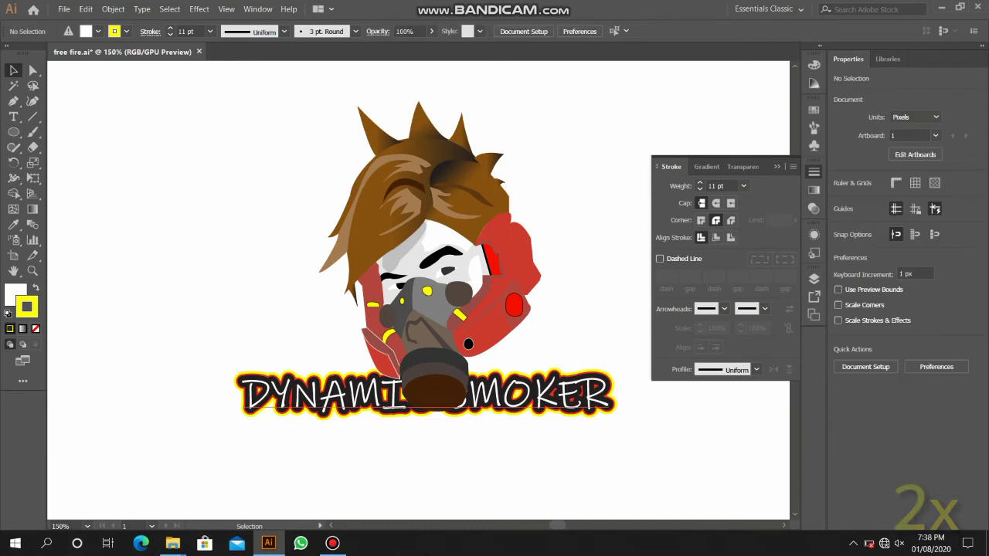
left_click(425, 401)
- Widen the title's strokes to 8 pt black, 12 pt and 17 pt
left_click(813, 234)
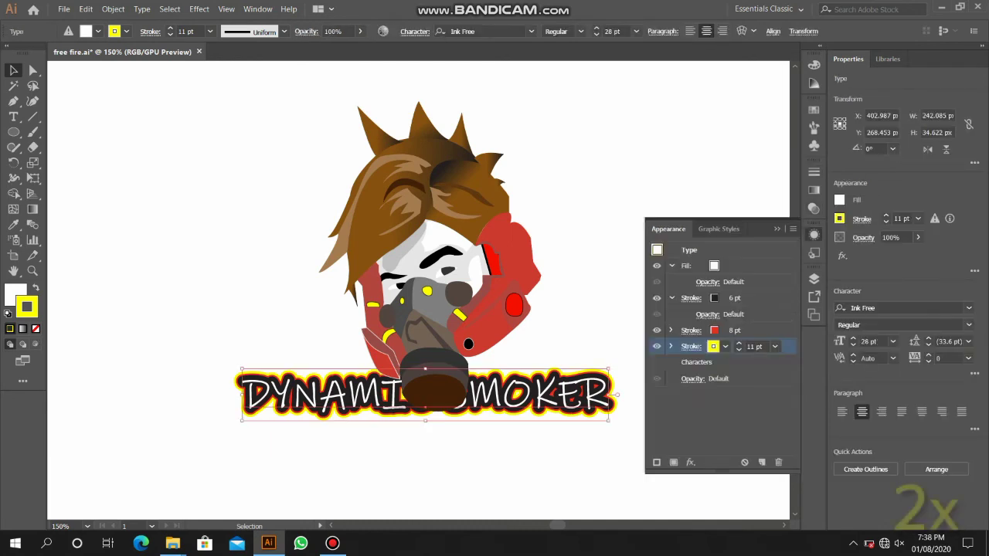
left_click(773, 330)
left_click(772, 299)
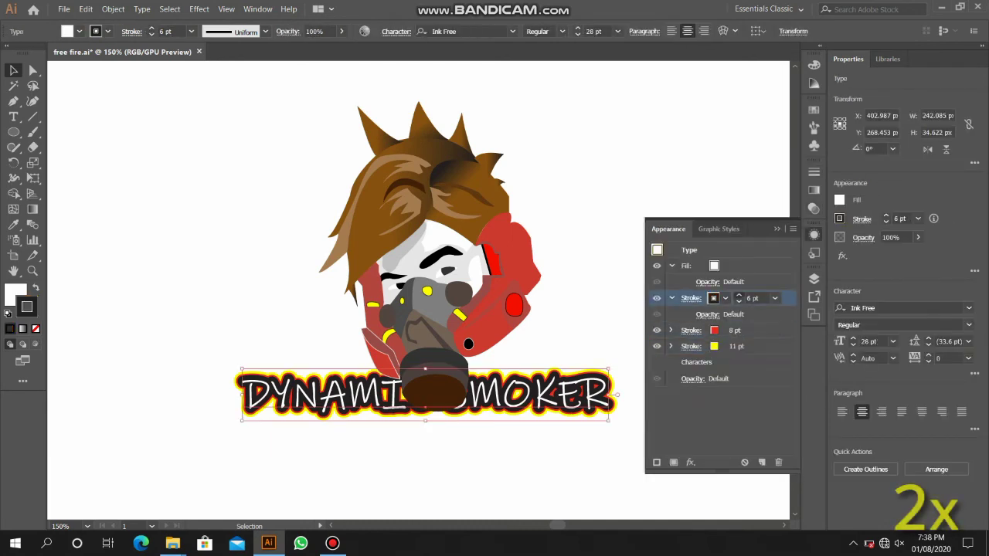
left_click(739, 294)
left_click(738, 295)
left_click(773, 330)
left_click(739, 327)
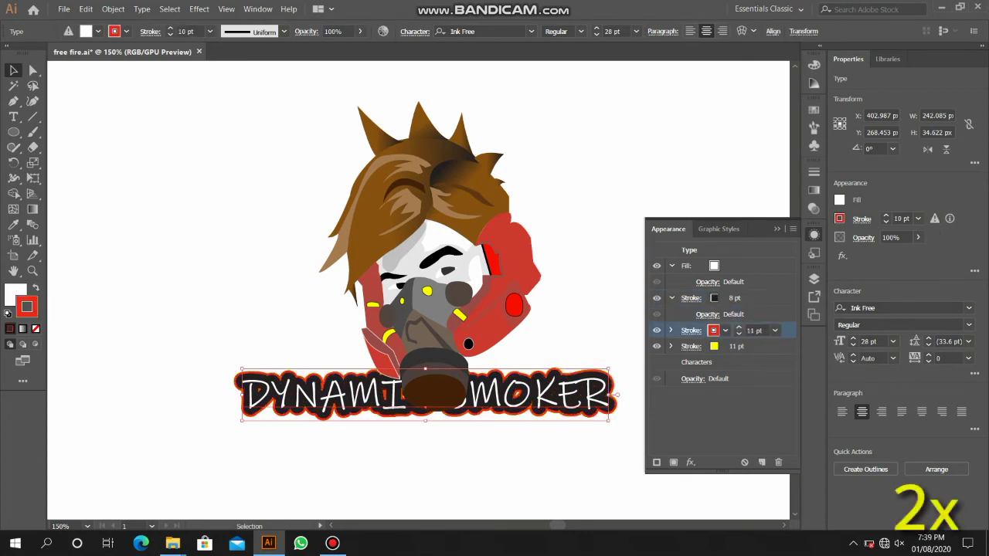
left_click(738, 327)
left_click(773, 346)
left_click(739, 343)
left_click(738, 343)
left_click(738, 343)
left_click(739, 343)
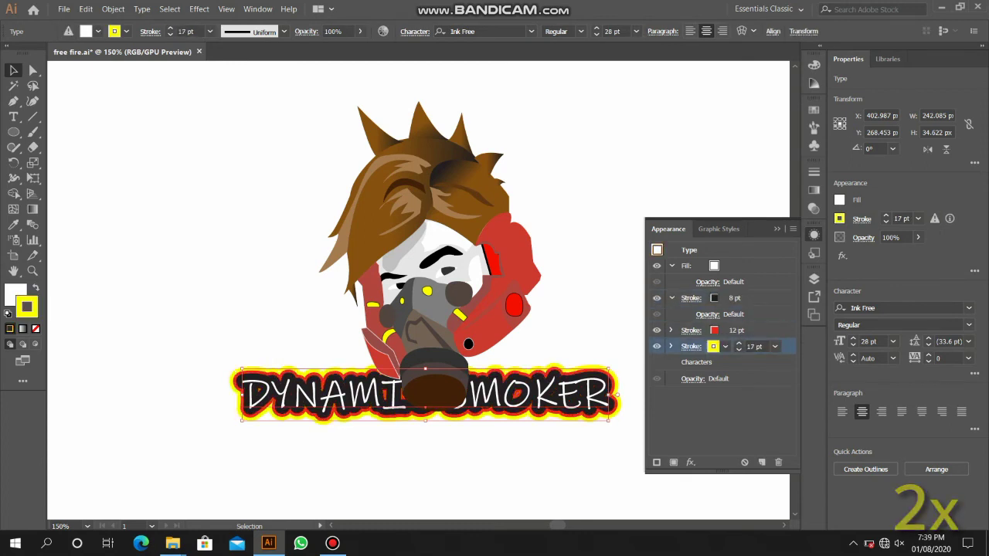
- Recolour the outer 17 pt stroke red and the 12 pt stroke yellow, then shift the title
left_click(713, 346)
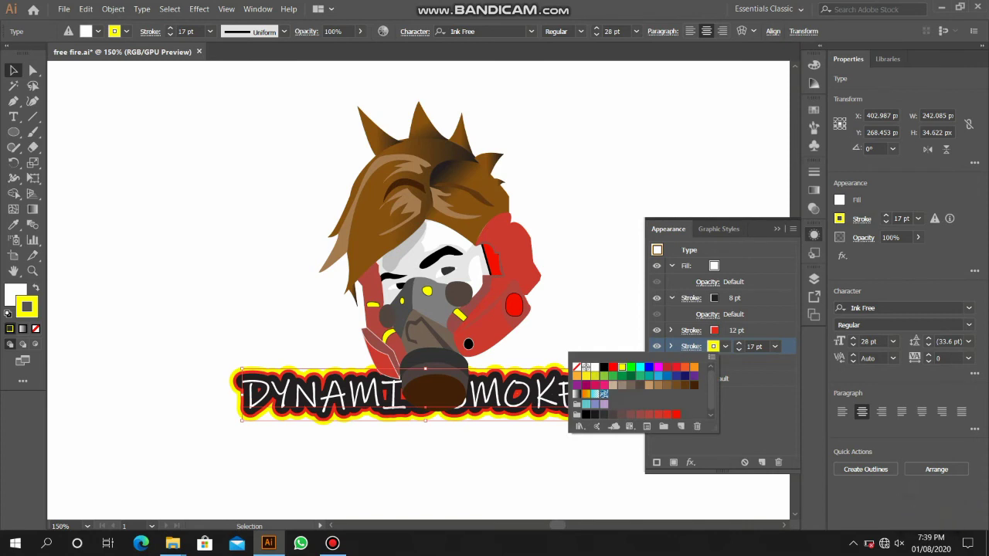
left_click(677, 367)
key("Escape")
left_click(713, 330)
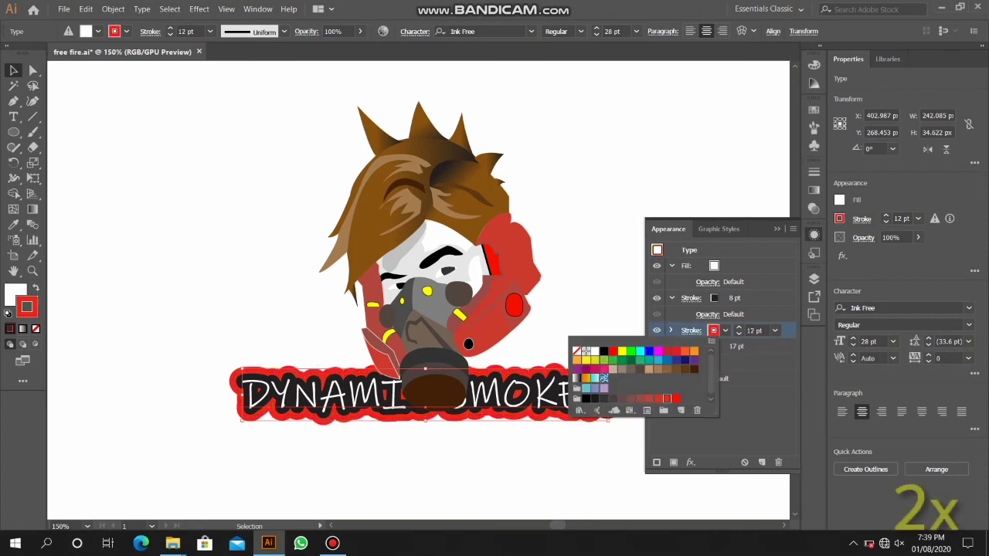
left_click(622, 350)
key("Escape")
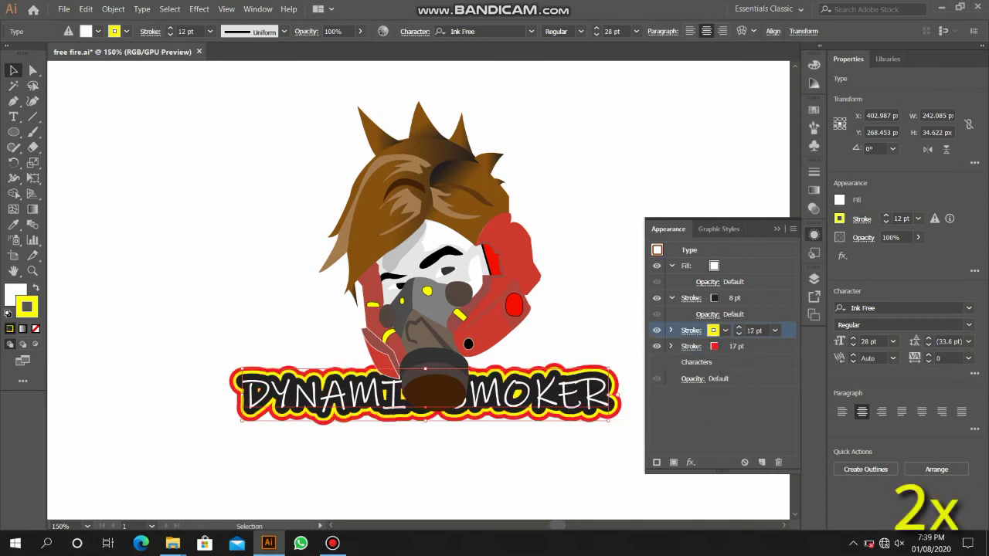
key("shift+F6")
key("ctrl+shift+a")
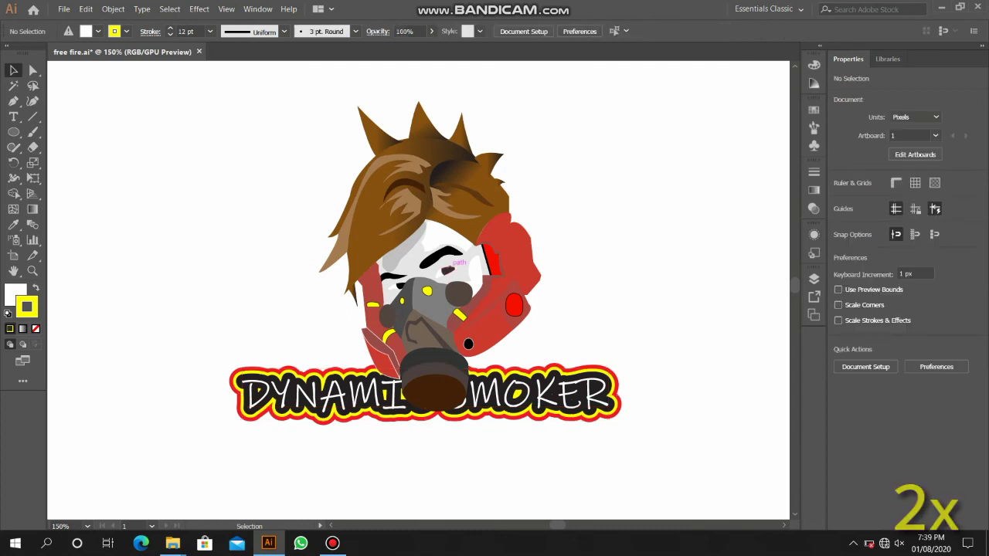
key("ctrl+z")
key("ctrl+z")
key("ctrl+z")
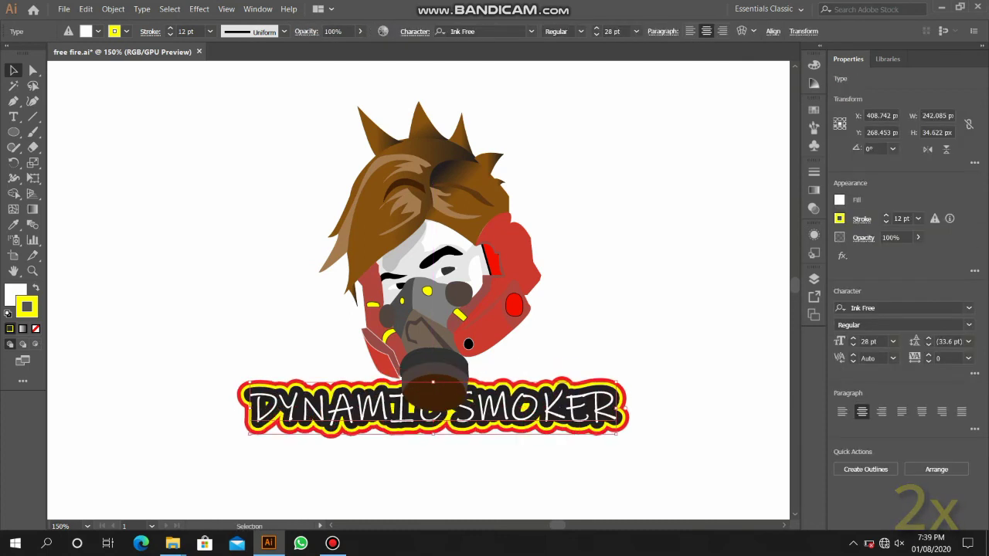
key("ctrl+shift+a")
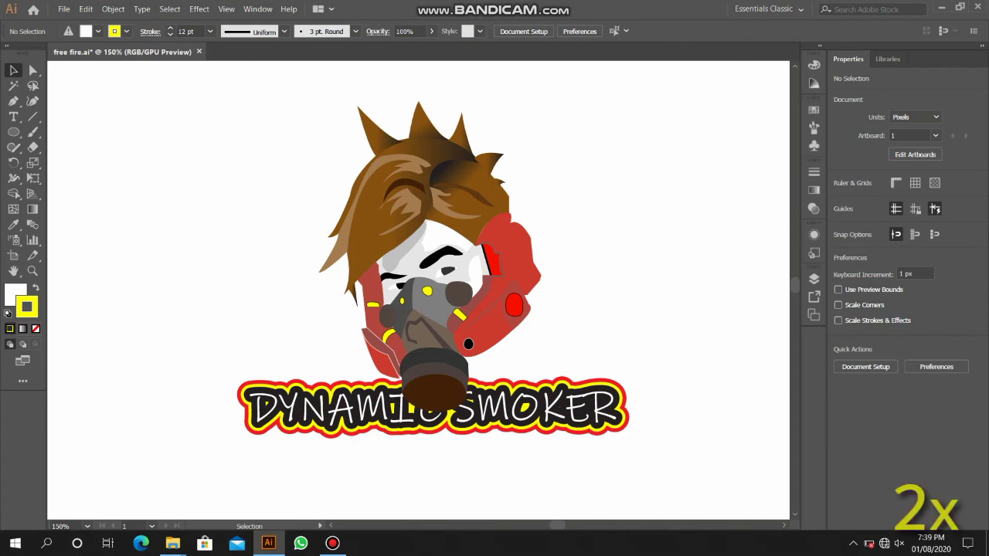
- Draw a closed Pen path beside the gas mask's filter, above the title
left_click(332, 543)
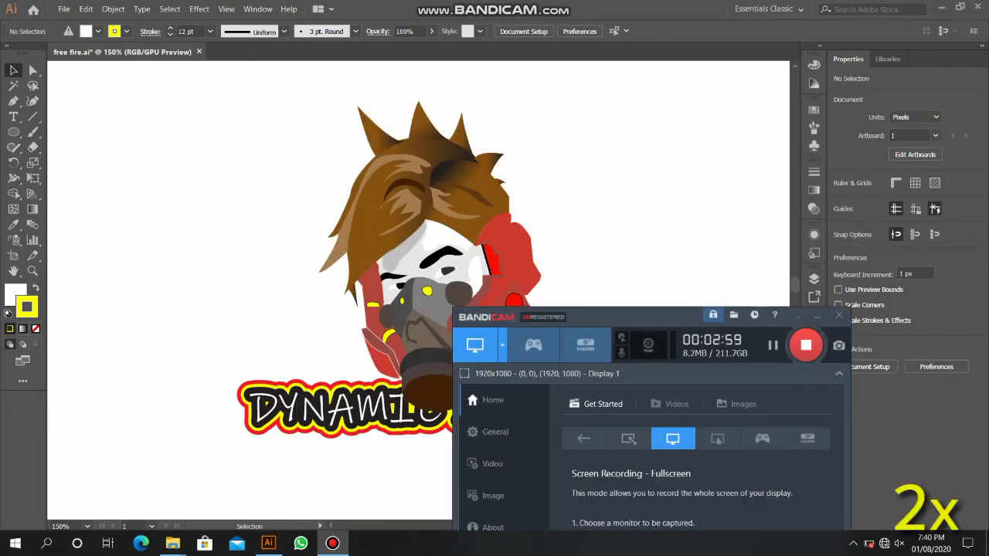
left_click(417, 343)
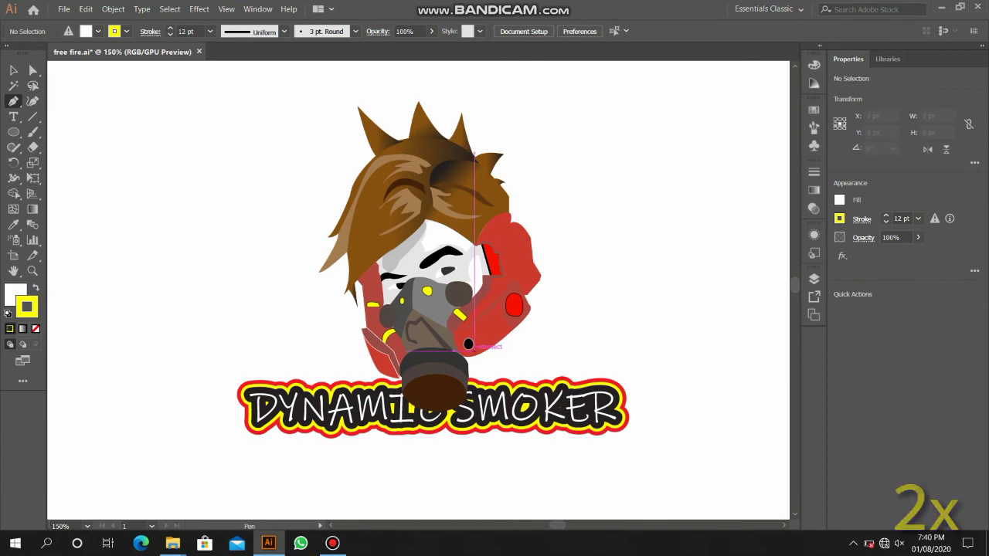
left_click_drag(479, 367, 499, 389)
left_click(389, 401)
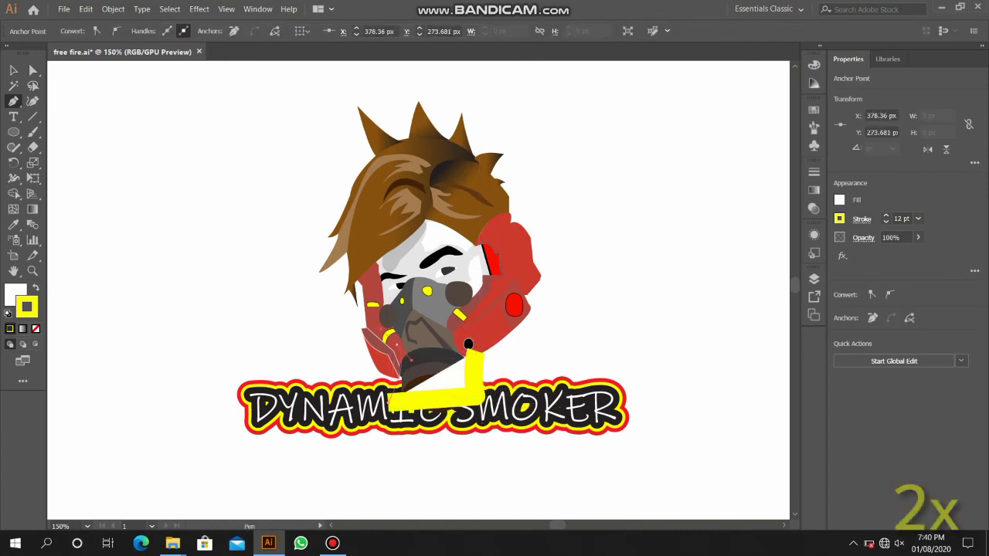
left_click(386, 333)
left_click(469, 344)
- Send the new shape behind the artwork and select it as the grey shape
right_click(424, 373)
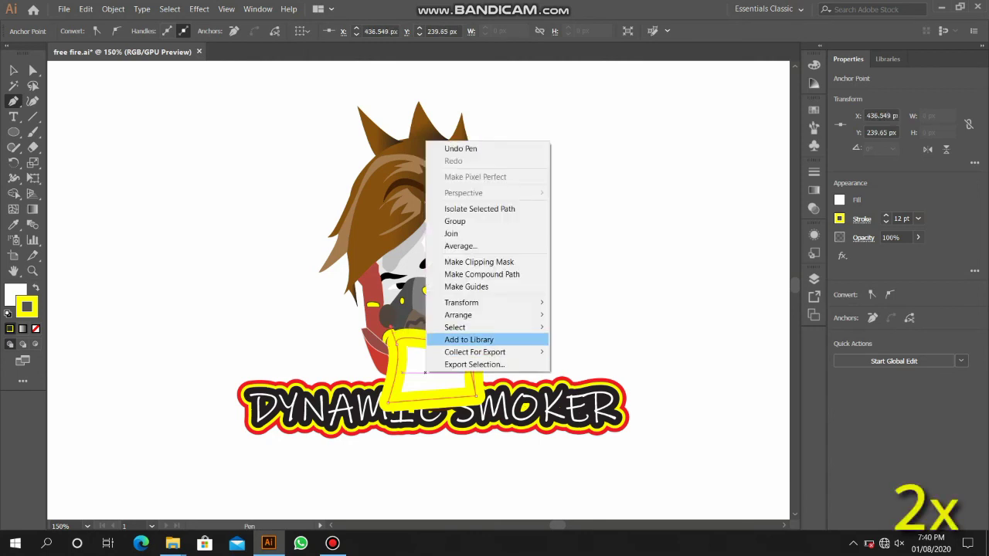
left_click(588, 352)
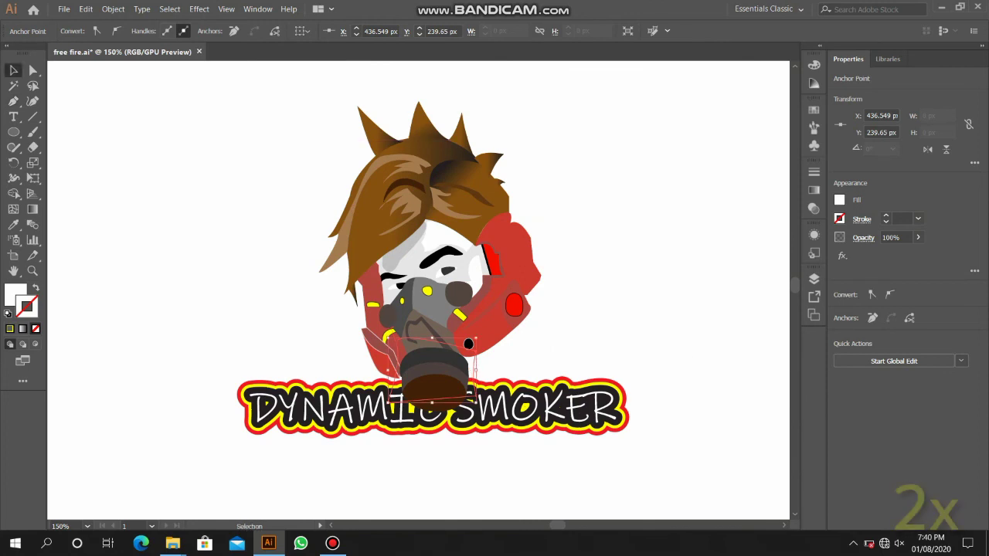
key("v")
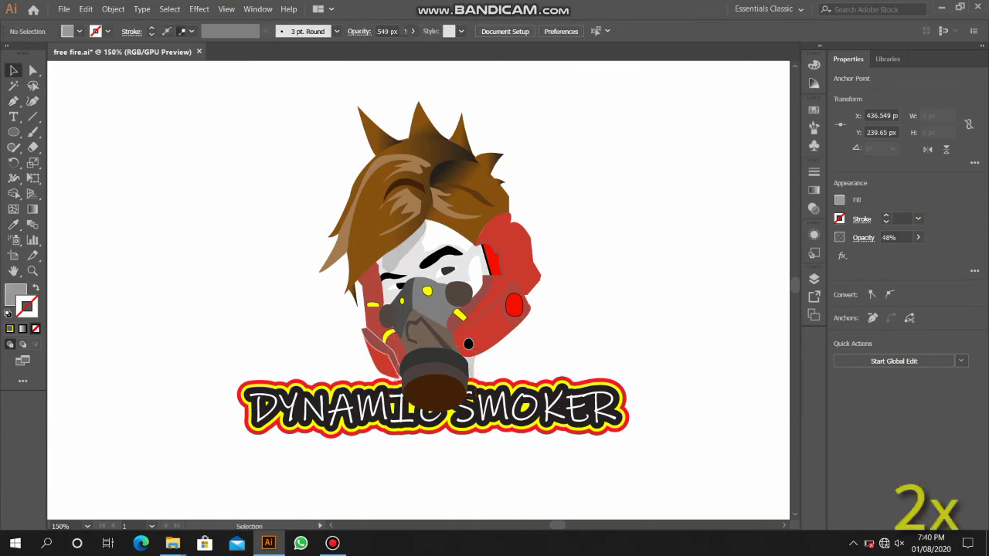
left_click(431, 339)
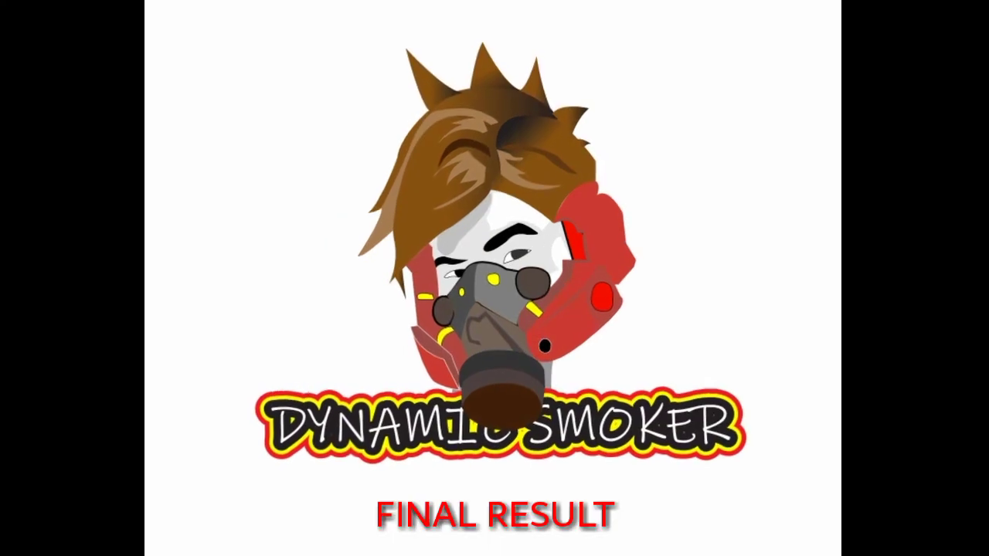